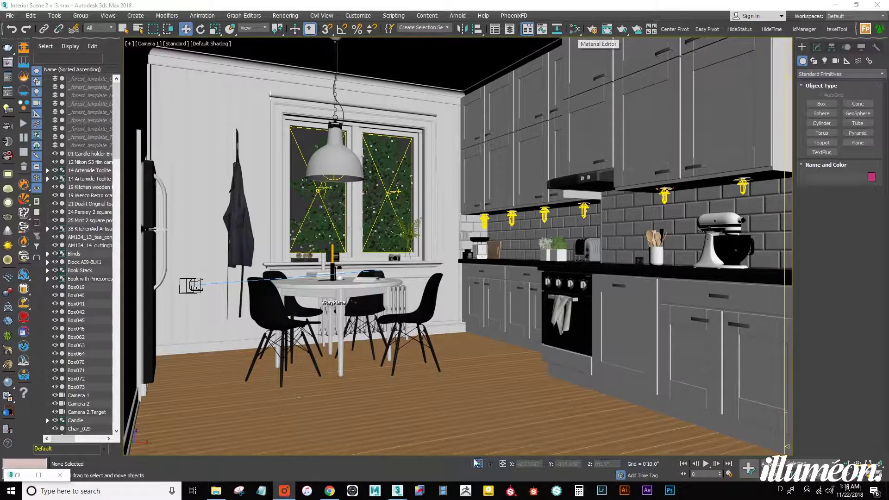
# Open the Slate Material Editor and pan across the existing material trees
pyautogui.click(577, 34)
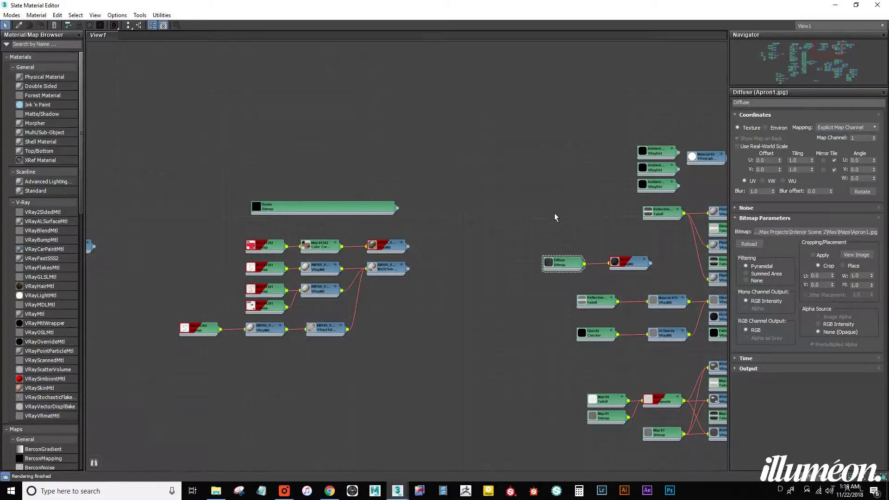
pyautogui.moveTo(337, 163); pyautogui.dragTo(474, 161, button='middle')
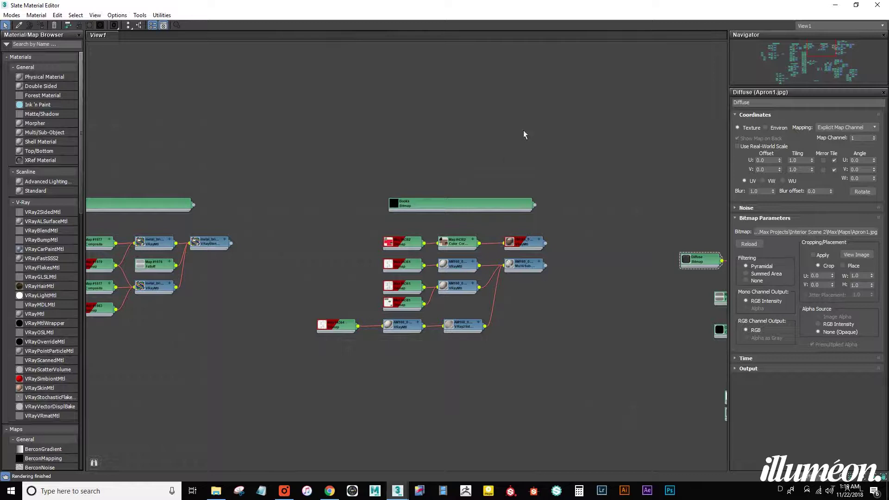
pyautogui.moveTo(387, 62); pyautogui.dragTo(456, 216, button='middle')
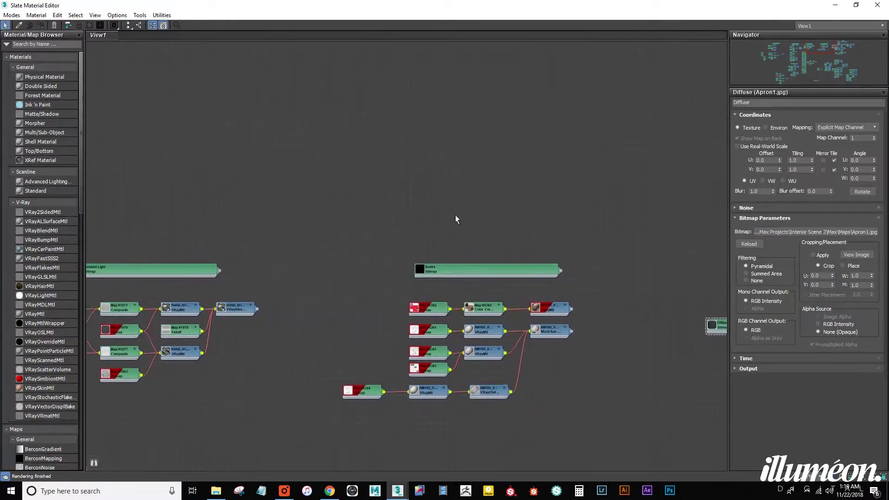
# Create a new material library 'Test Library.mat' in D:\3D\...\Interior Scene 2\Material Libraries
pyautogui.click(7, 45)
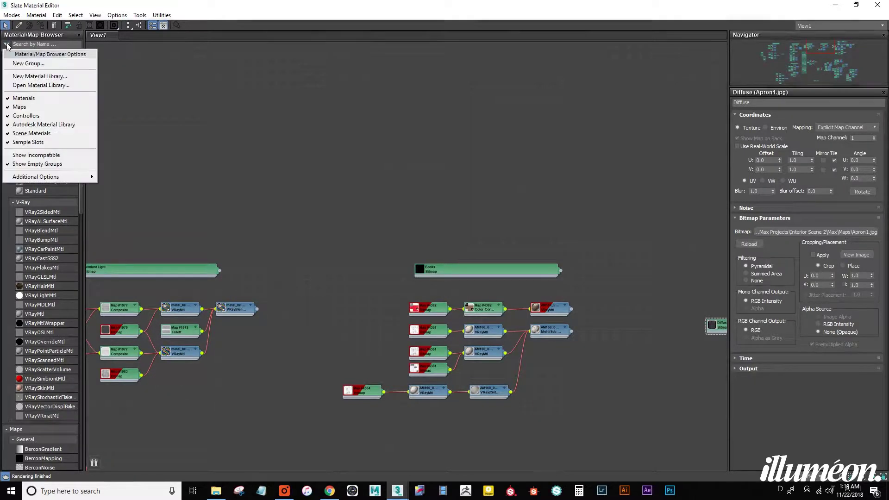
pyautogui.click(38, 77)
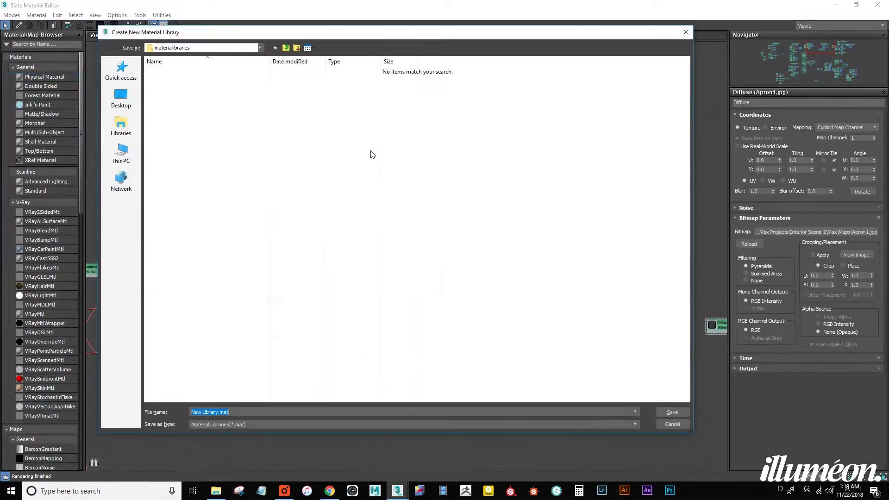
pyautogui.click(122, 154)
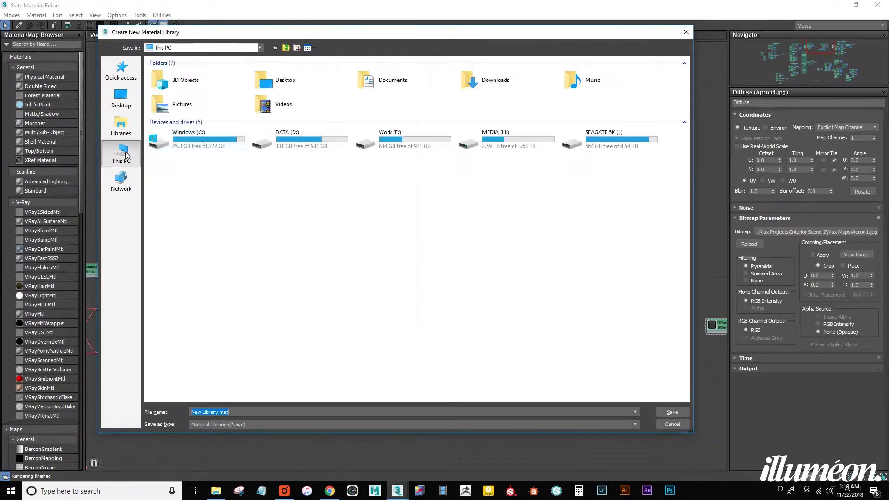
pyautogui.click(306, 142)
pyautogui.doubleClick(305, 142)
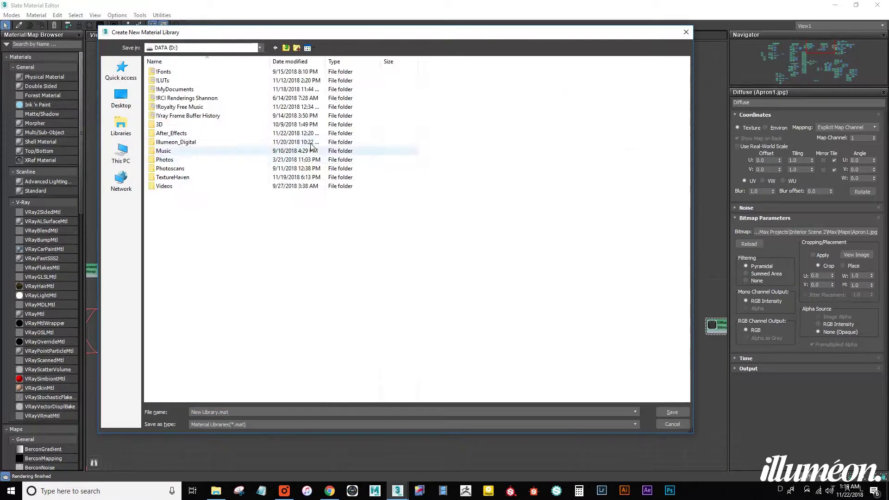
pyautogui.doubleClick(168, 132)
pyautogui.doubleClick(169, 72)
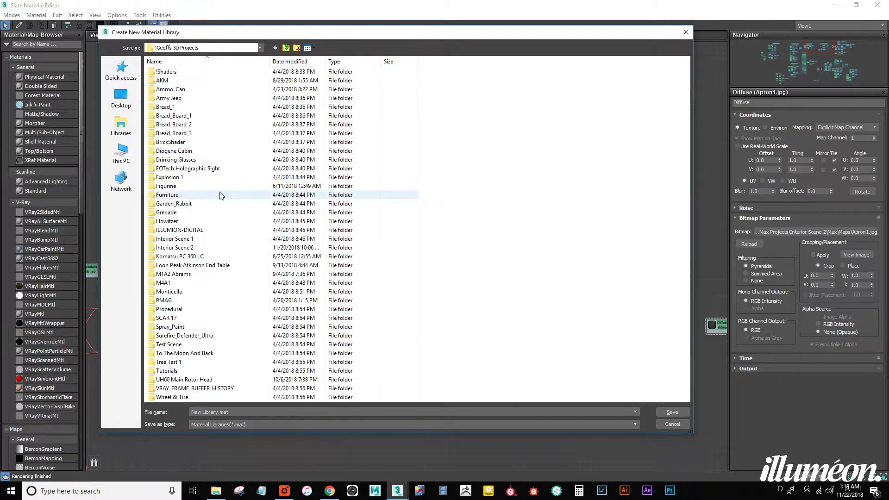
pyautogui.doubleClick(185, 253)
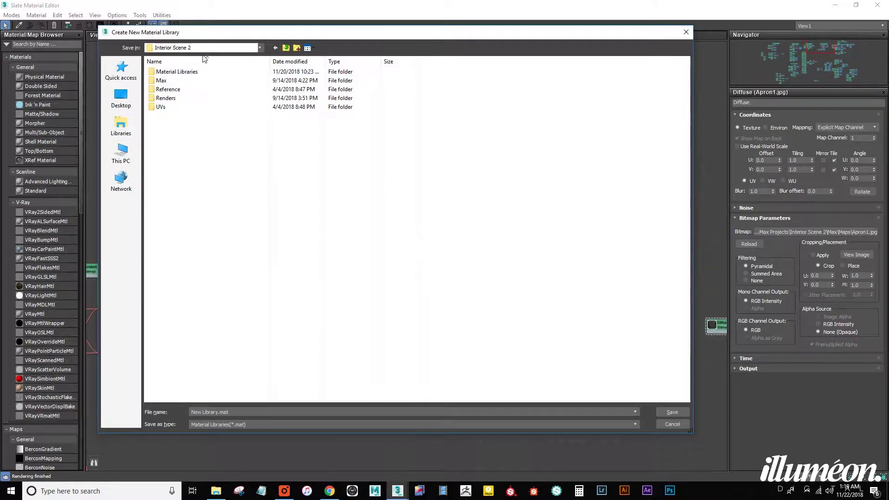
pyautogui.doubleClick(178, 74)
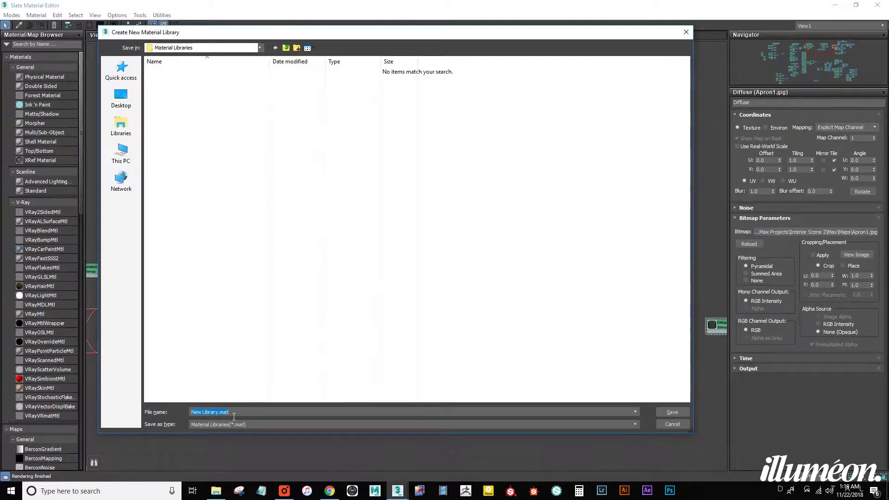
pyautogui.write('Test Li')
pyautogui.press('Return')
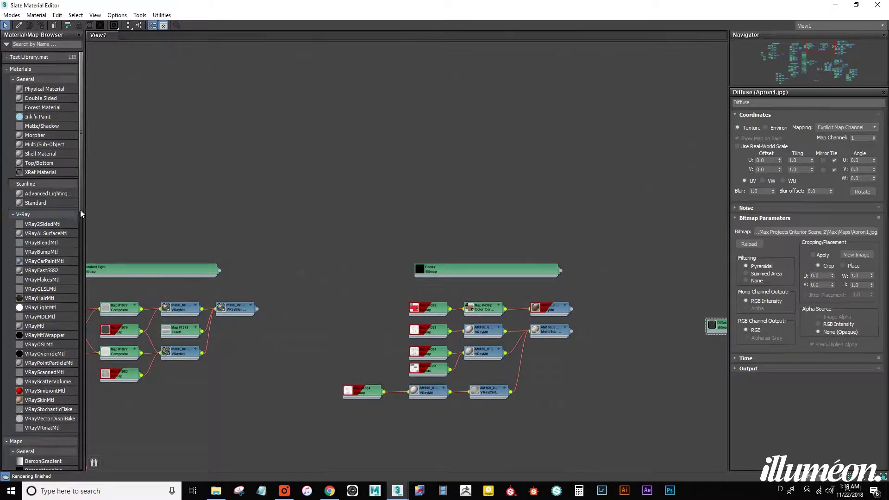
# Shrink the editor and pick the apron's material from the kitchen viewport
pyautogui.click(6, 59)
pyautogui.moveTo(687, 368); pyautogui.dragTo(450, 233, button='middle')
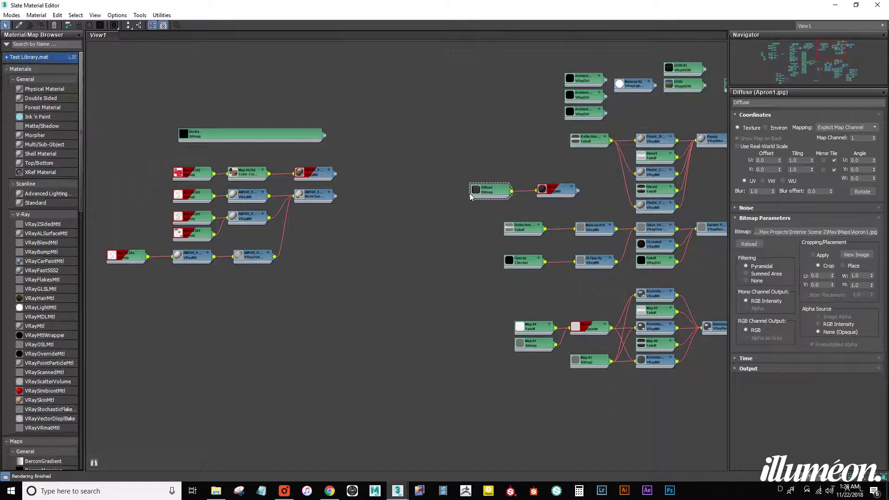
pyautogui.moveTo(448, 9); pyautogui.dragTo(739, 182)
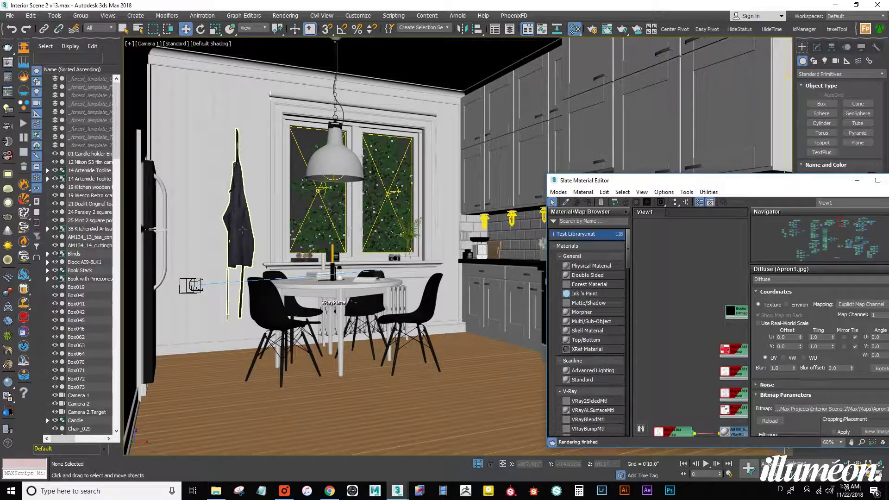
pyautogui.click(566, 204)
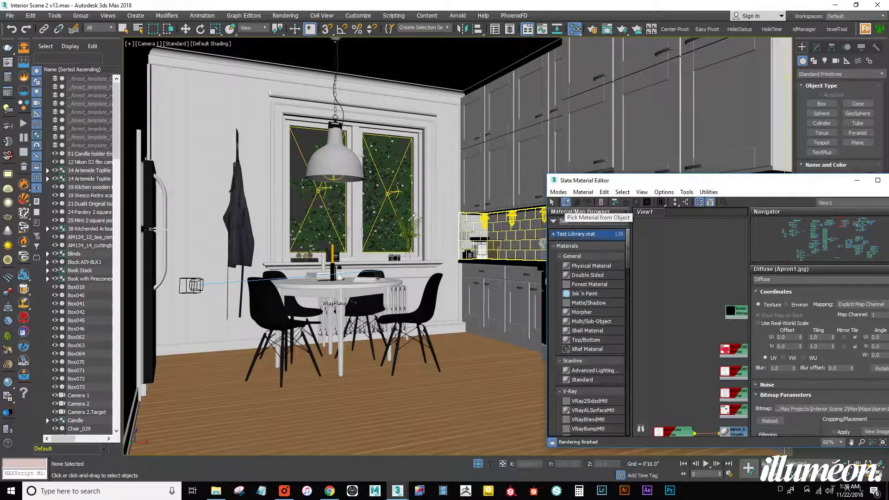
pyautogui.click(254, 221)
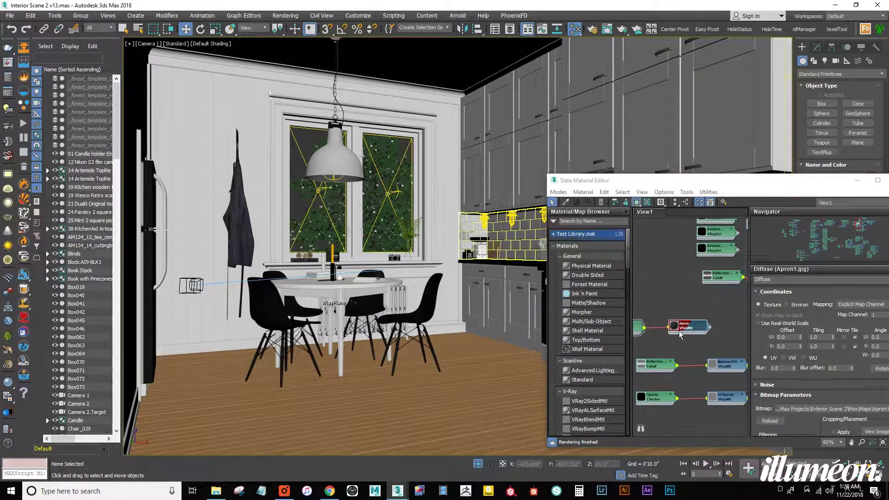
# Drag the Apron VRayMtl output into Test Library.mat in the maximized editor
pyautogui.doubleClick(694, 180)
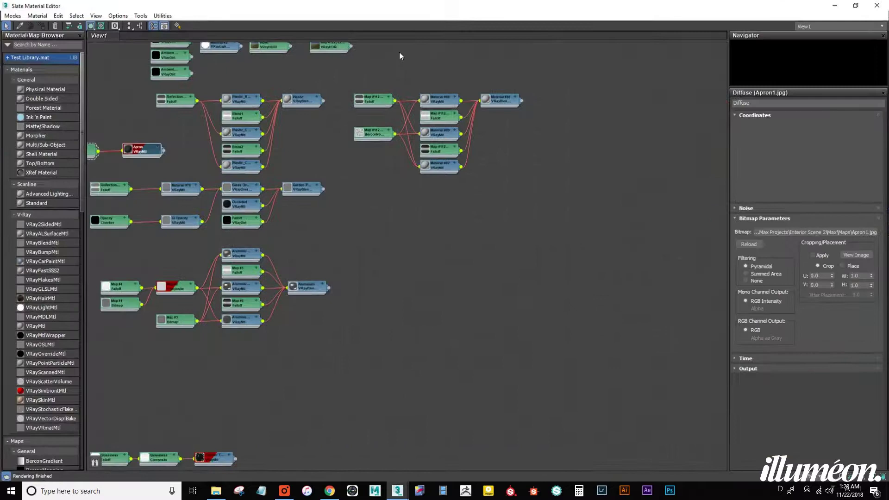
pyautogui.moveTo(139, 150); pyautogui.dragTo(368, 199, button='middle')
pyautogui.scroll(5, 439, 220)
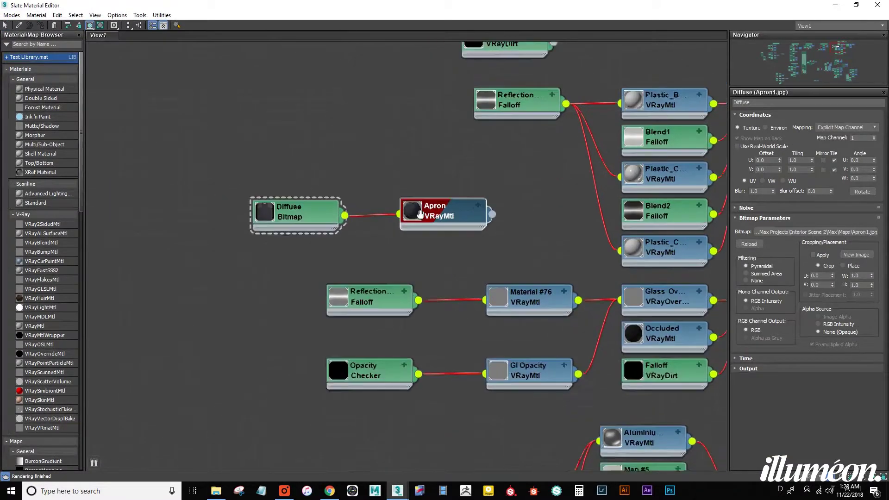
pyautogui.scroll(1, 420, 214)
pyautogui.moveTo(524, 217); pyautogui.dragTo(6, 58)
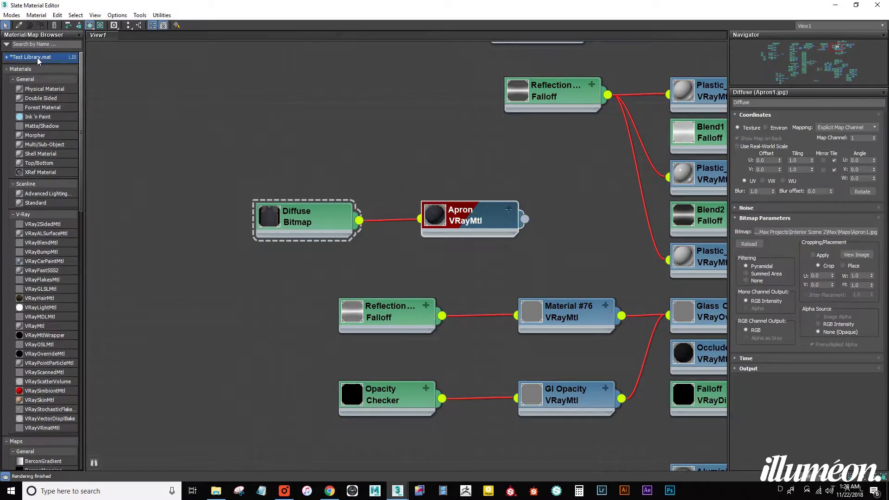
# Expand Test Library.mat and display its materials as Medium Icons
pyautogui.click(8, 57)
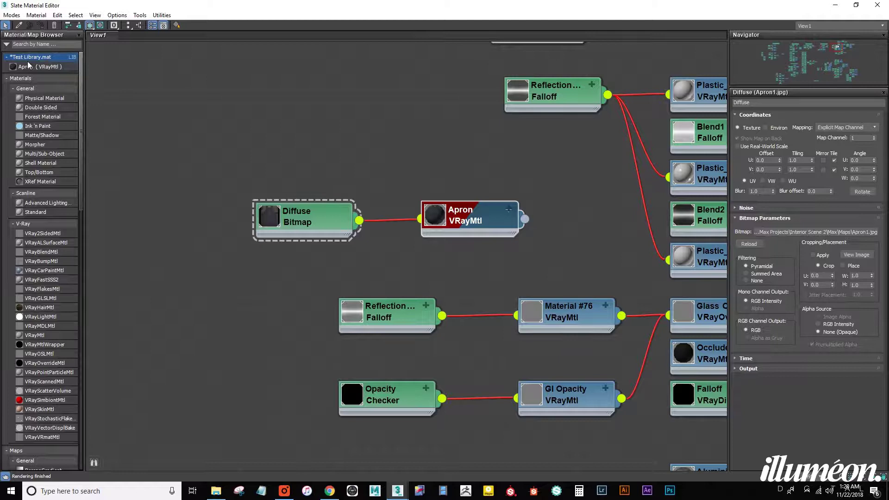
pyautogui.rightClick(32, 59)
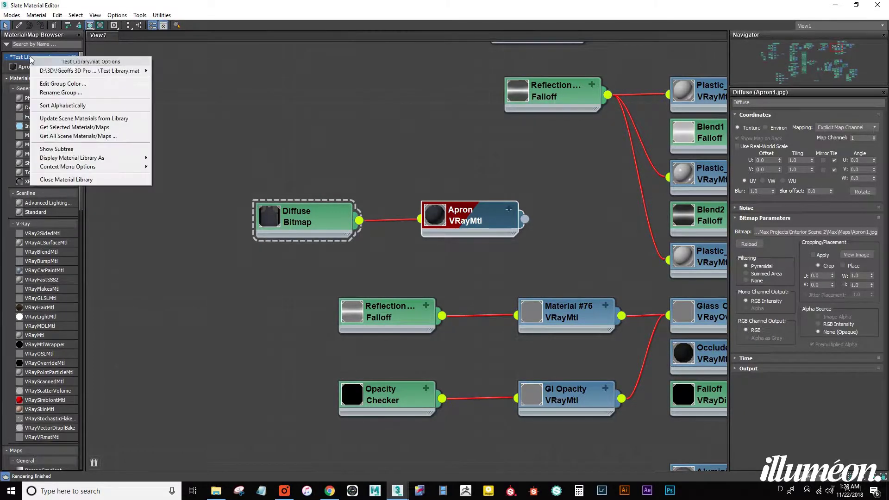
pyautogui.moveTo(88, 159)
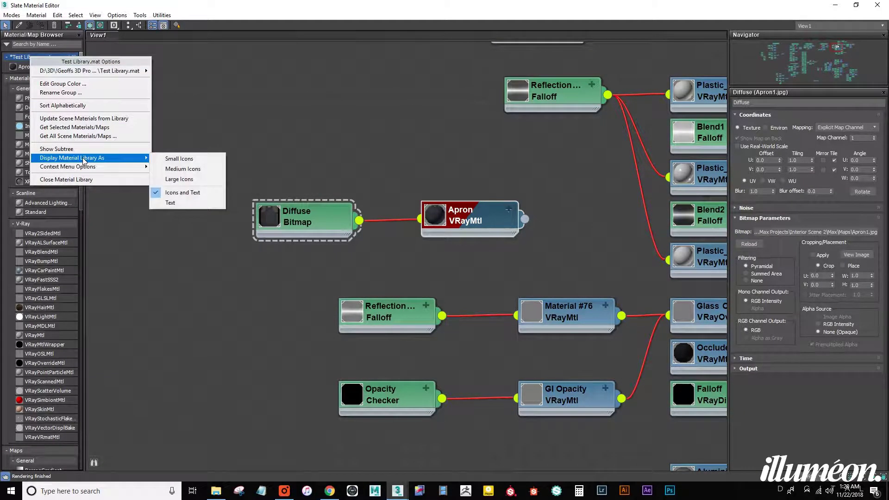
pyautogui.click(187, 170)
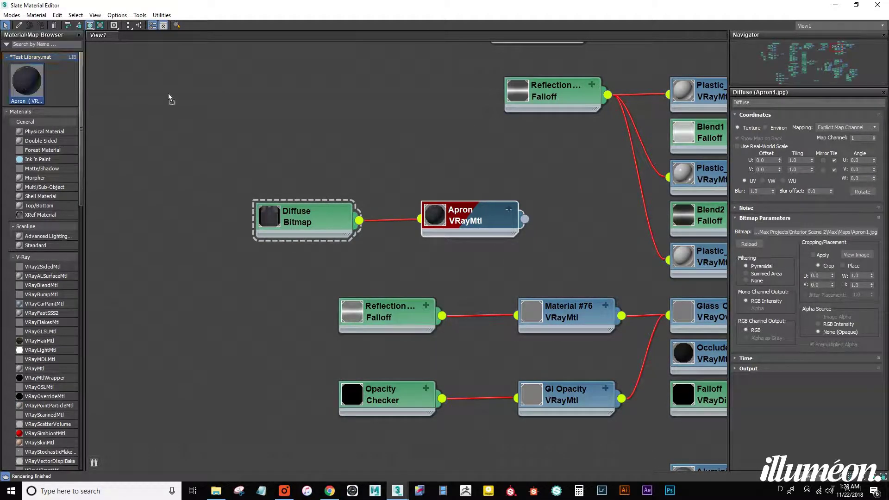
# Place the library's Apron on the canvas as a test, delete that Apron #1 copy, and shrink the editor
pyautogui.moveTo(28, 88); pyautogui.dragTo(125, 84)
pyautogui.moveTo(256, 121); pyautogui.dragTo(481, 192, button='middle')
pyautogui.click(359, 133)
pyautogui.moveTo(517, 113); pyautogui.dragTo(221, 197)
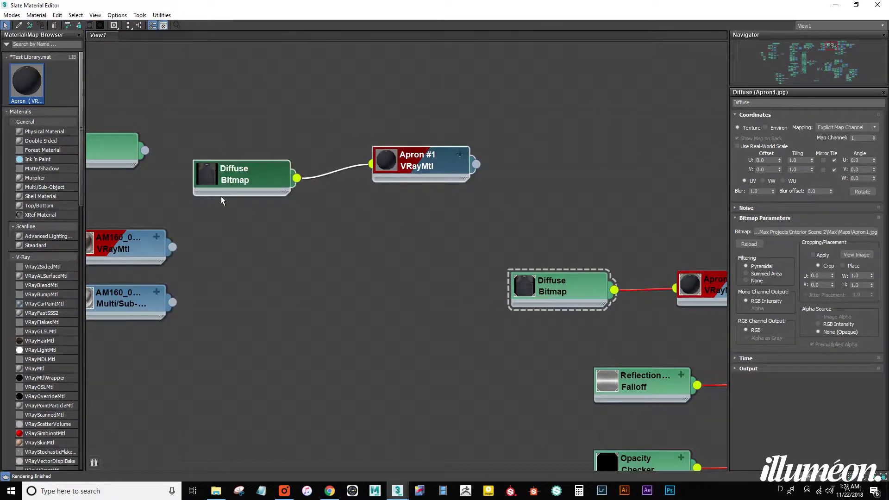
pyautogui.press('Delete')
pyautogui.moveTo(582, 4); pyautogui.dragTo(735, 129)
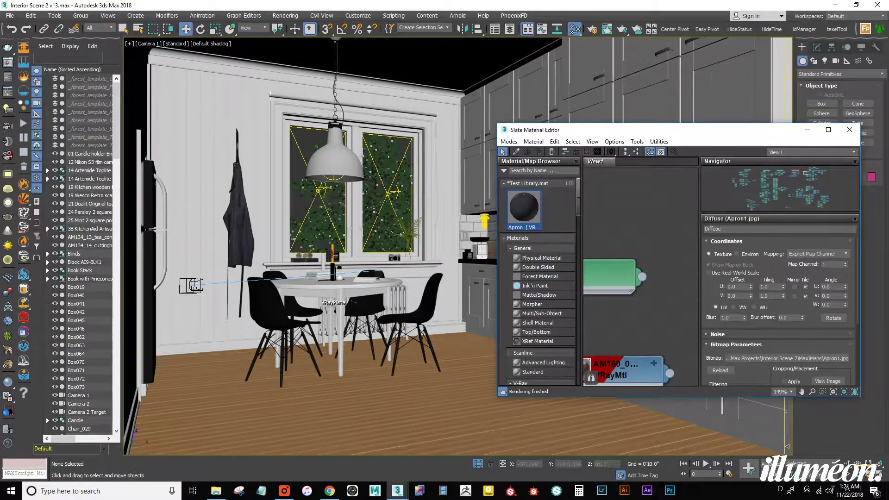
# Pick the chair's material and add its Seat material to Test Library.mat
pyautogui.click(516, 152)
pyautogui.click(277, 311)
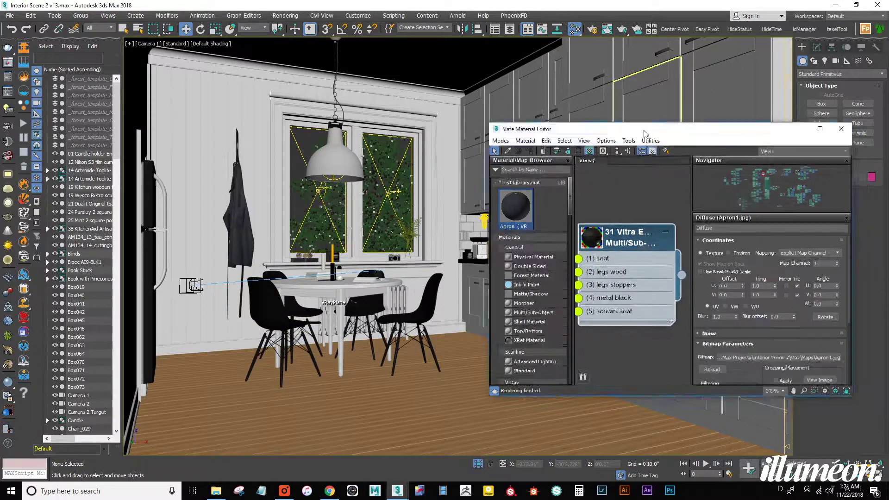
pyautogui.click(828, 130)
pyautogui.scroll(-3, 500, 168)
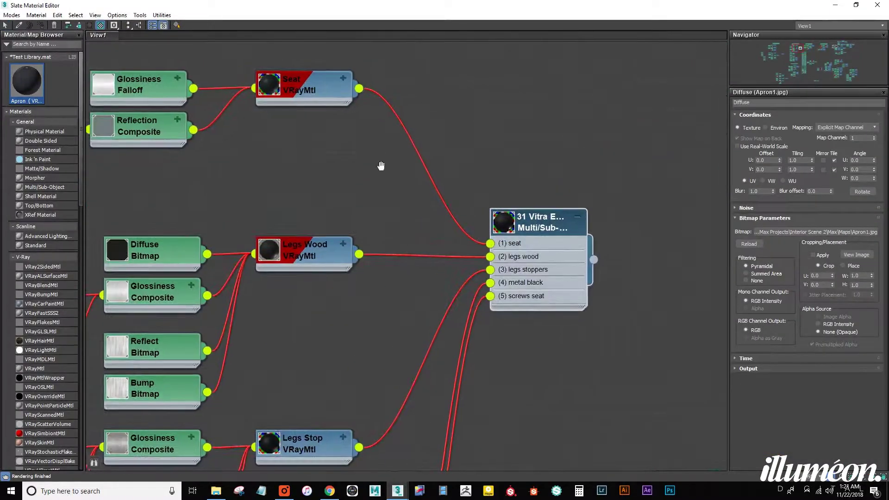
pyautogui.moveTo(522, 190); pyautogui.dragTo(531, 265, button='middle')
pyautogui.scroll(5, 501, 227)
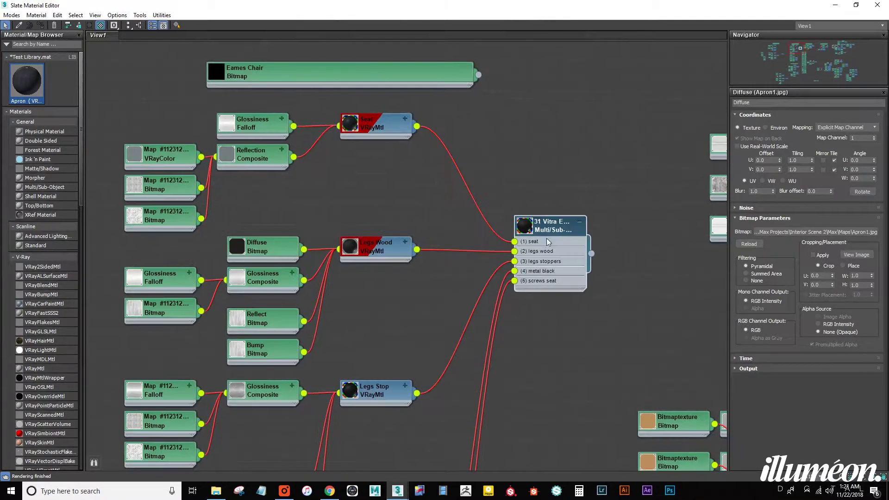
pyautogui.scroll(3, 515, 239)
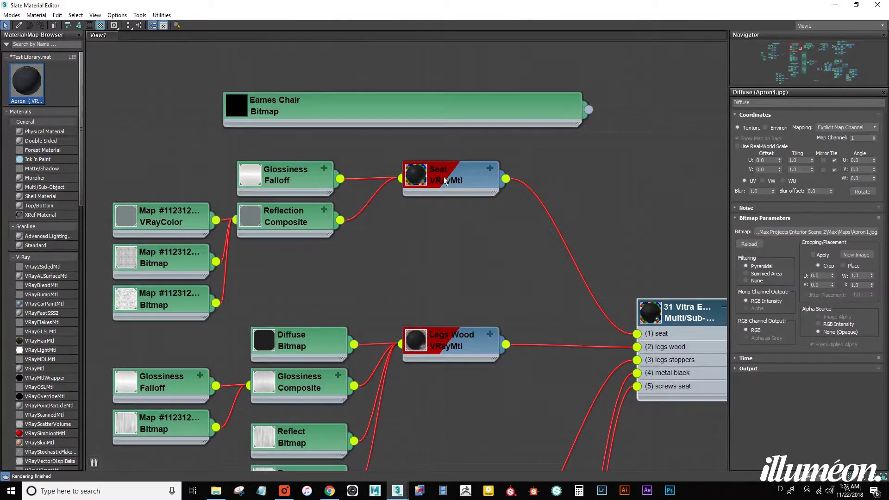
pyautogui.moveTo(452, 171); pyautogui.dragTo(496, 185, button='middle')
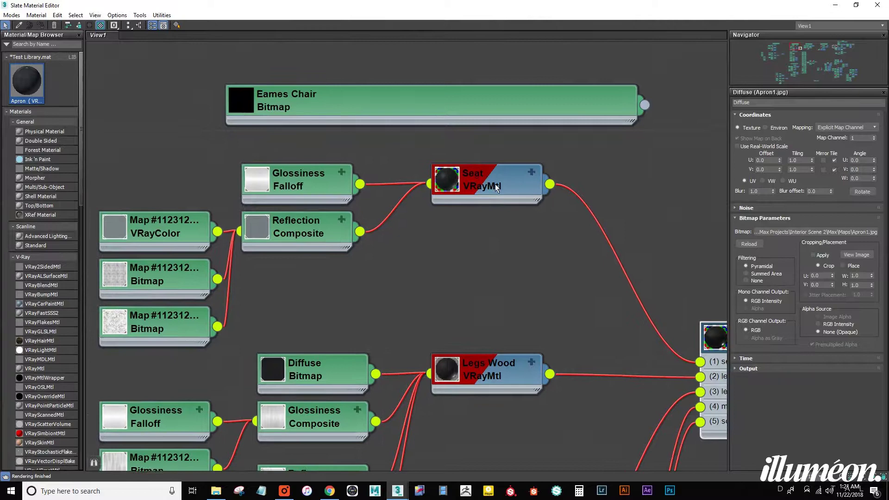
pyautogui.moveTo(549, 187); pyautogui.dragTo(62, 84)
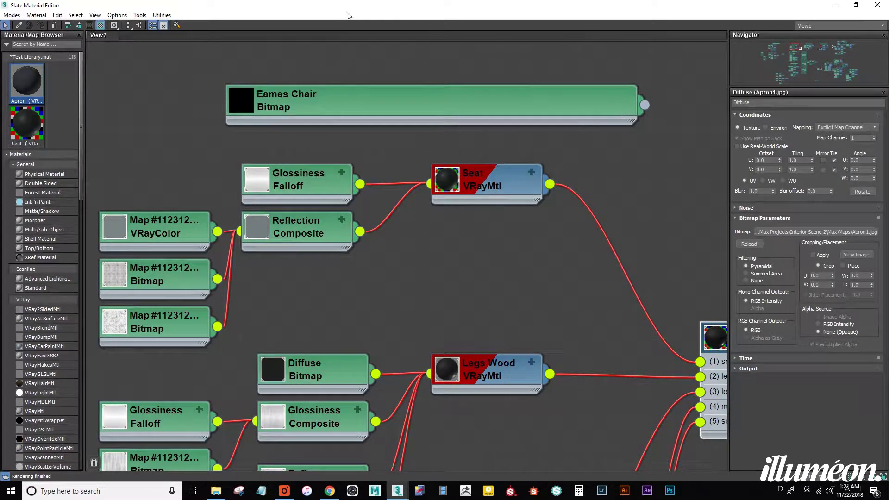
# Pick the cabinet's mpm Multi/Sub material and add its steel sub-material to Test Library.mat
pyautogui.moveTo(350, 8); pyautogui.dragTo(492, 299)
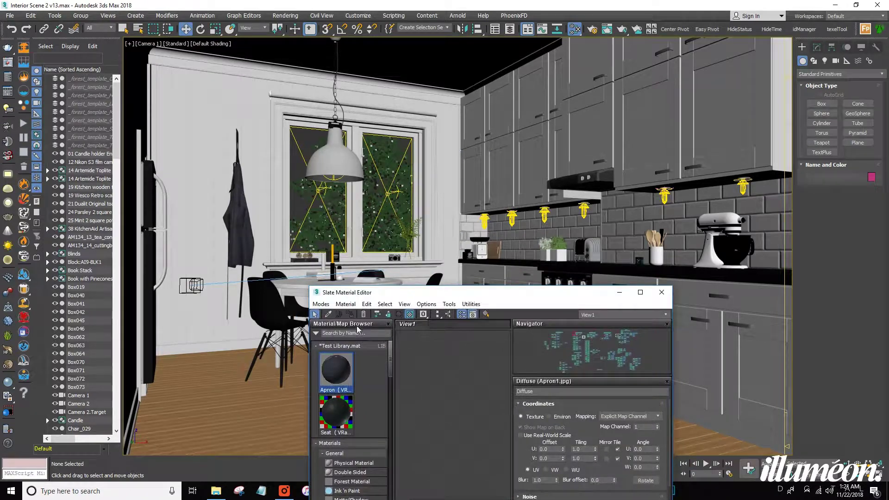
pyautogui.click(329, 314)
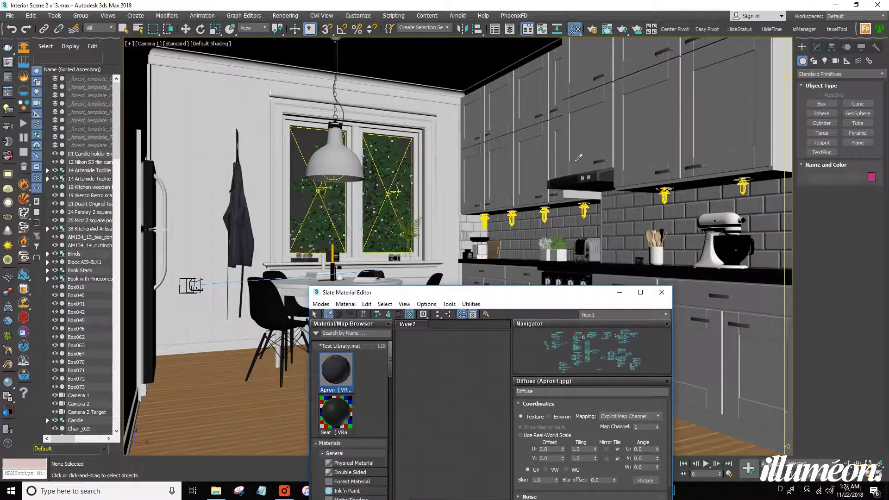
pyautogui.click(604, 81)
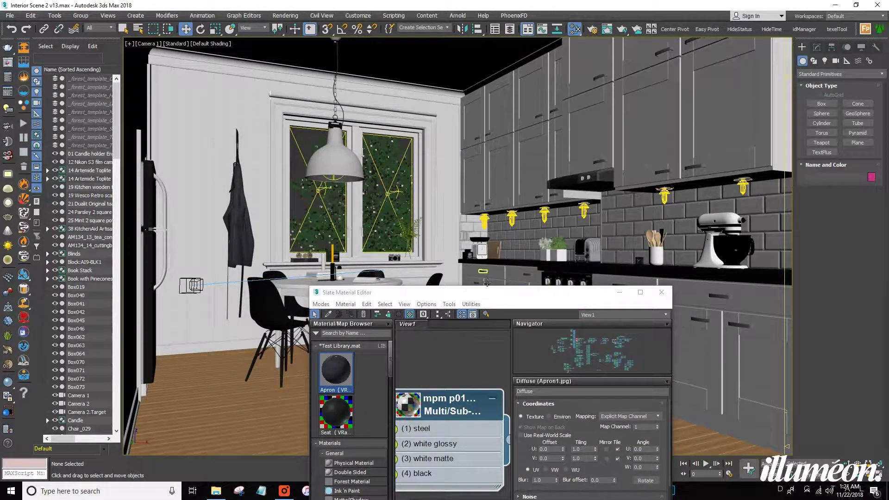
pyautogui.moveTo(485, 299); pyautogui.dragTo(452, 2)
pyautogui.moveTo(115, 139); pyautogui.dragTo(471, 221, button='middle')
pyautogui.scroll(-2, 471, 222)
pyautogui.moveTo(521, 235); pyautogui.dragTo(59, 120)
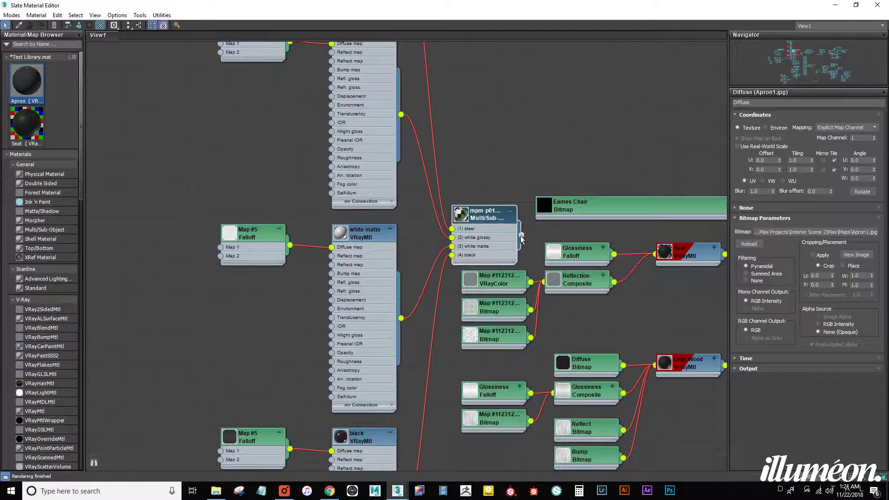
pyautogui.moveTo(476, 133); pyautogui.dragTo(382, 122, button='middle')
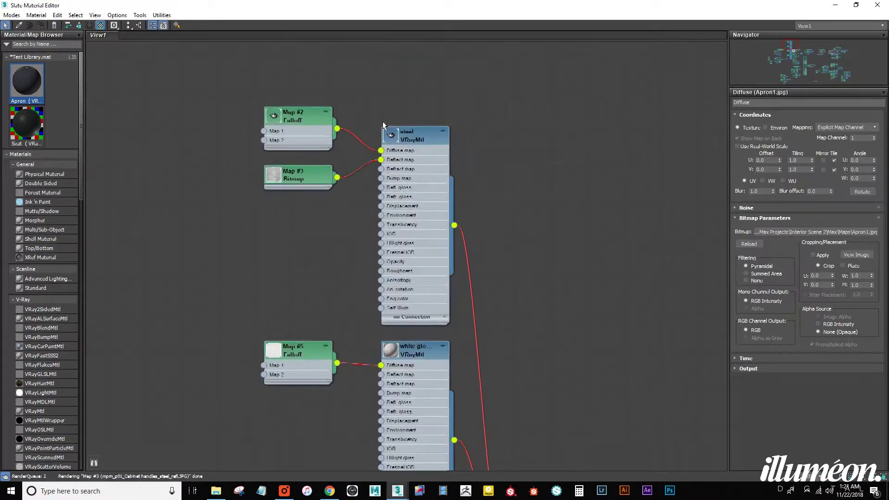
pyautogui.moveTo(454, 226); pyautogui.dragTo(117, 120)
# Eyedrop the window frame and drag its White Window VRayMtl into Test Library.mat
pyautogui.doubleClick(746, 13)
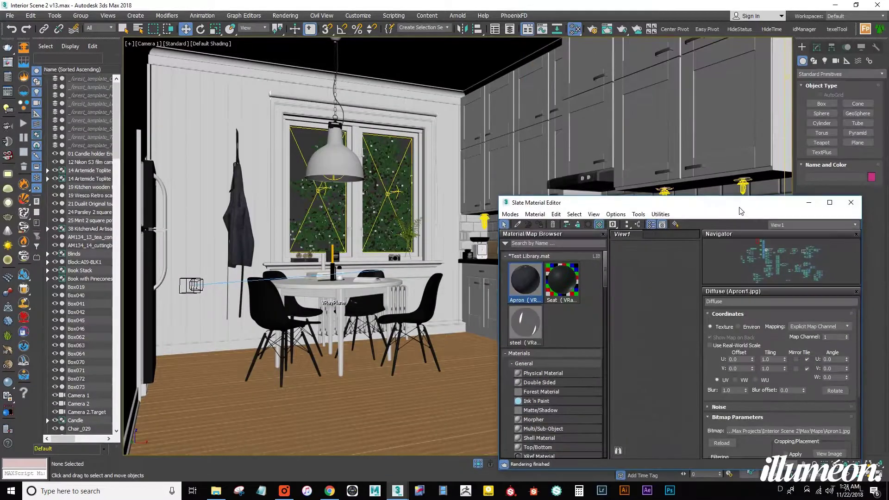
pyautogui.click(517, 224)
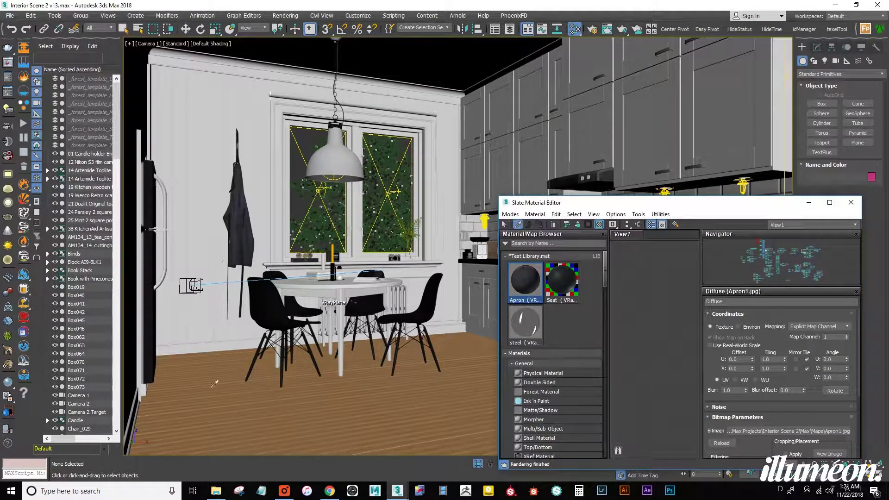
pyautogui.click(278, 139)
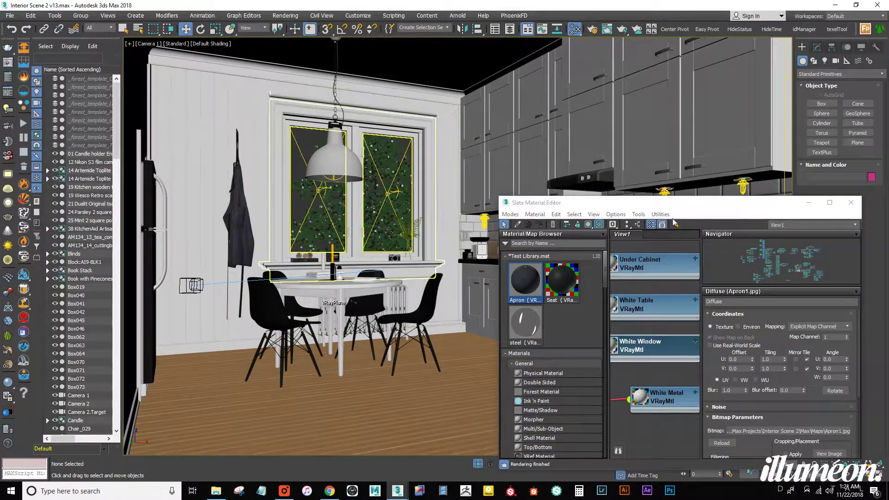
pyautogui.moveTo(642, 209); pyautogui.dragTo(463, 2)
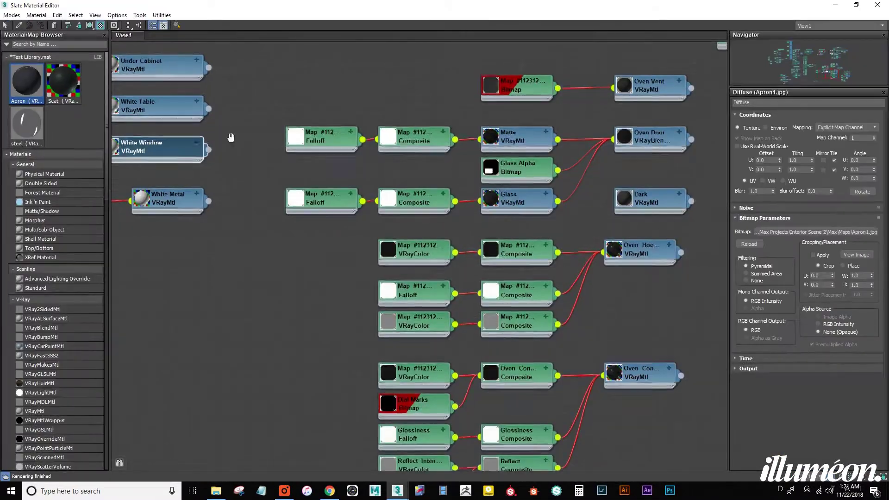
pyautogui.scroll(3, 532, 209)
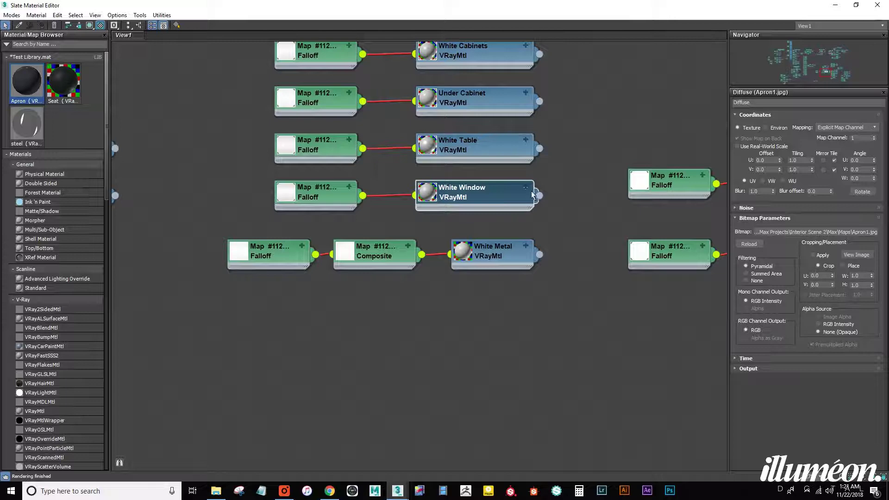
pyautogui.scroll(1, 537, 203)
pyautogui.moveTo(538, 204); pyautogui.dragTo(569, 250, button='middle')
pyautogui.moveTo(566, 244); pyautogui.dragTo(88, 129)
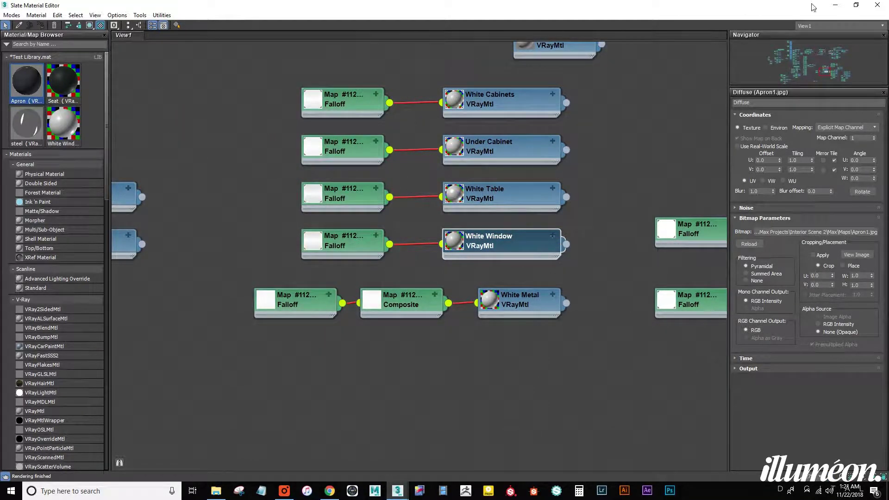
pyautogui.moveTo(804, 5); pyautogui.dragTo(783, 1)
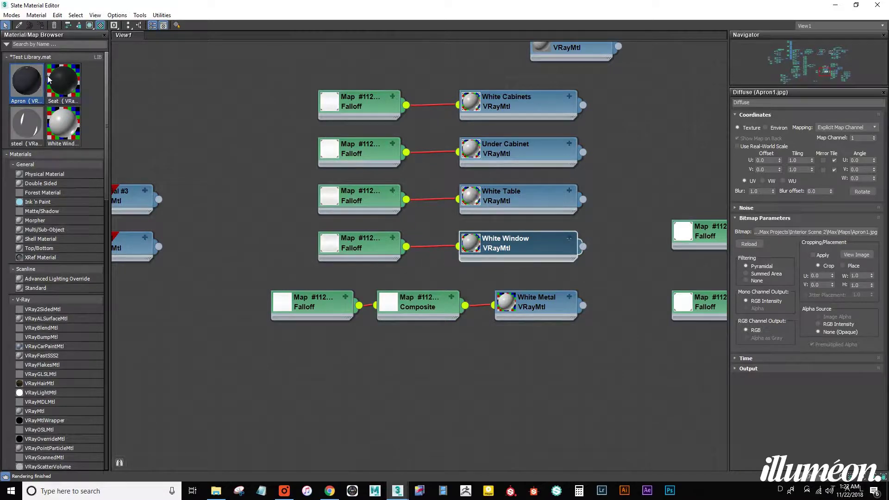
pyautogui.rightClick(32, 57)
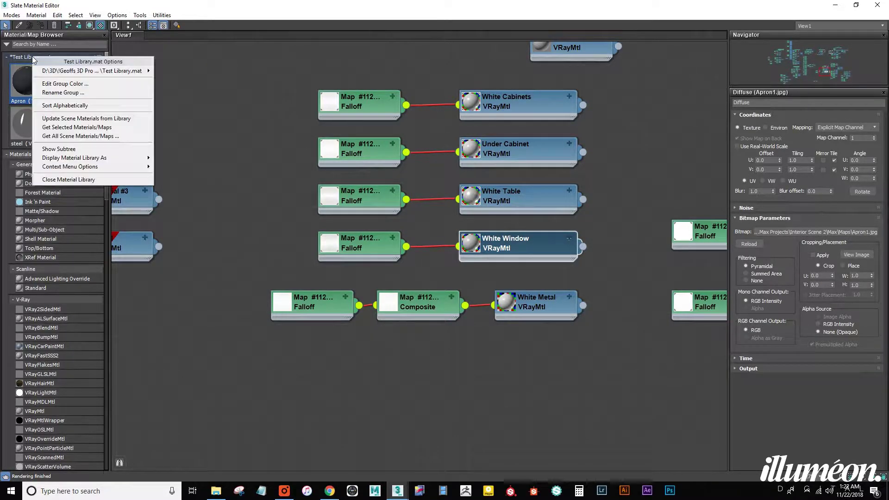
pyautogui.moveTo(153, 74)
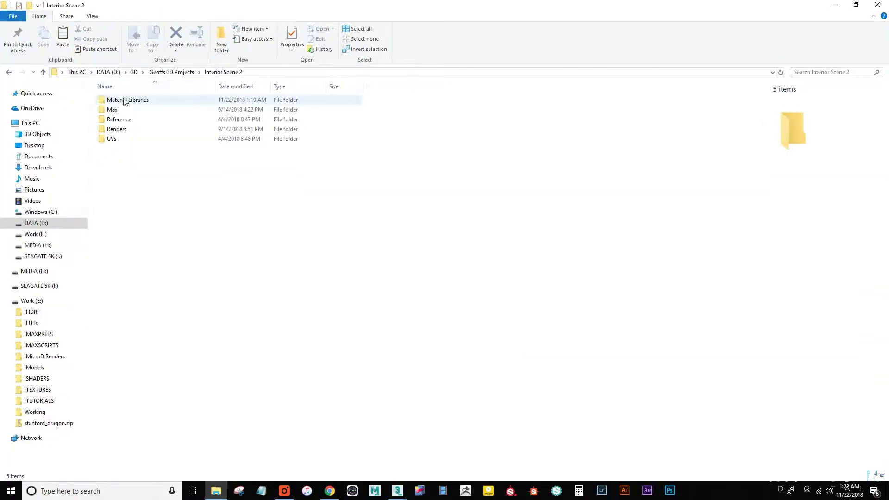
pyautogui.doubleClick(126, 98)
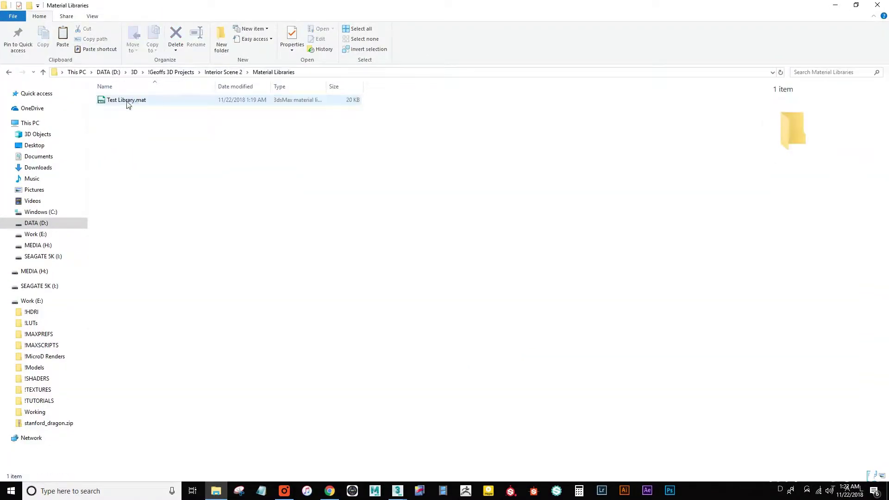
pyautogui.doubleClick(224, 4)
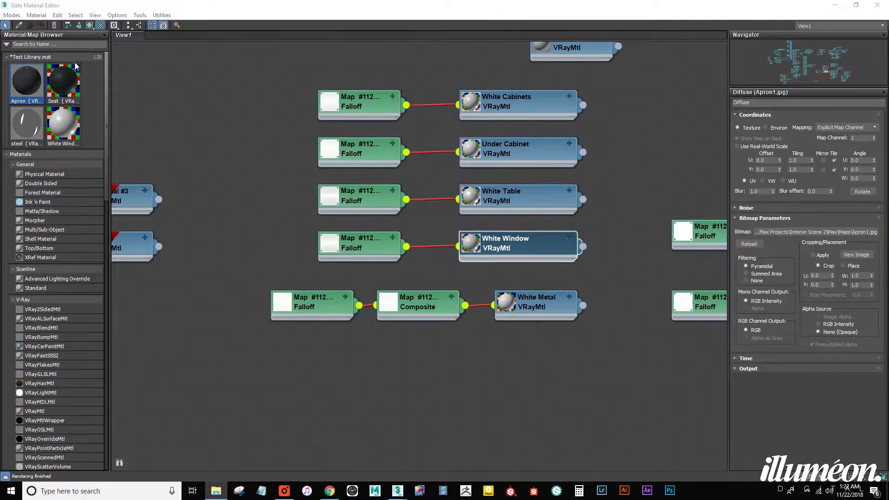
# Save Test Library.mat through its file path submenu, then bring up the Untitled 3ds Max window
pyautogui.rightClick(65, 57)
pyautogui.moveTo(125, 71)
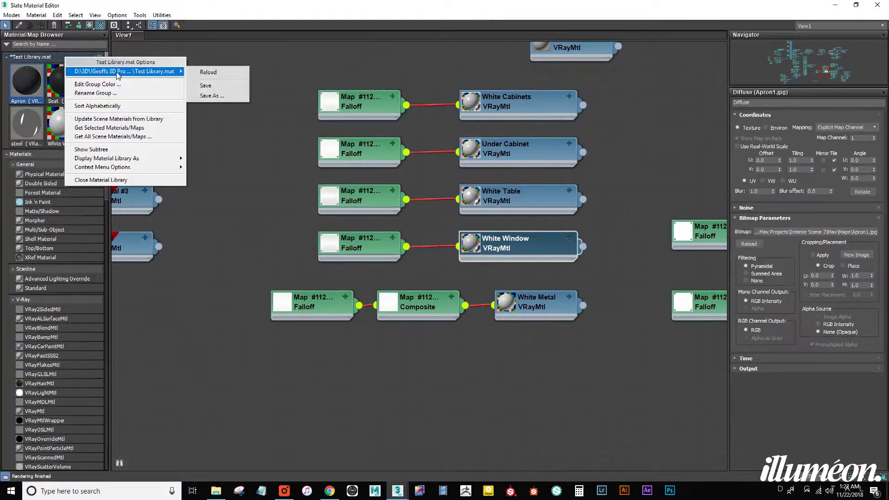
pyautogui.click(206, 86)
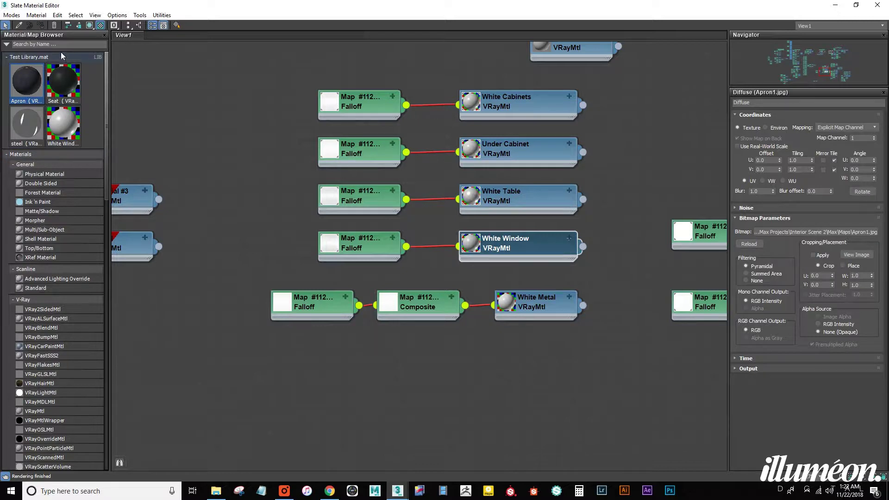
pyautogui.rightClick(45, 57)
pyautogui.moveTo(115, 74)
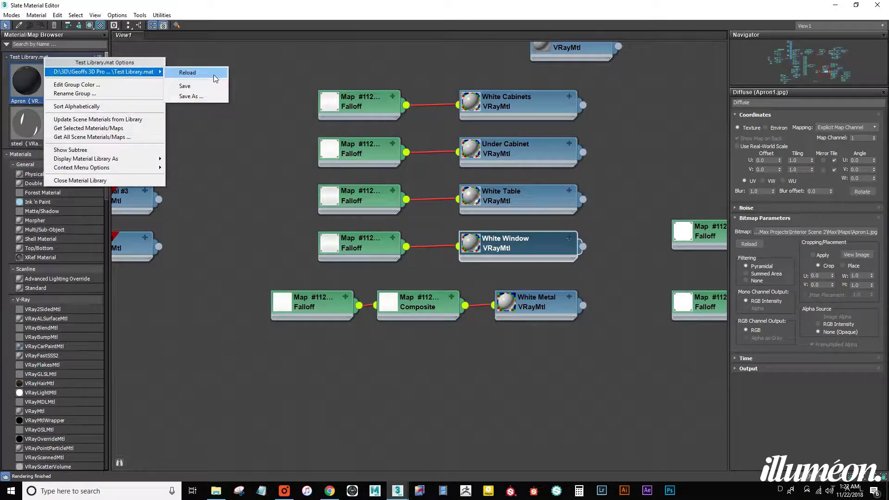
pyautogui.click(193, 90)
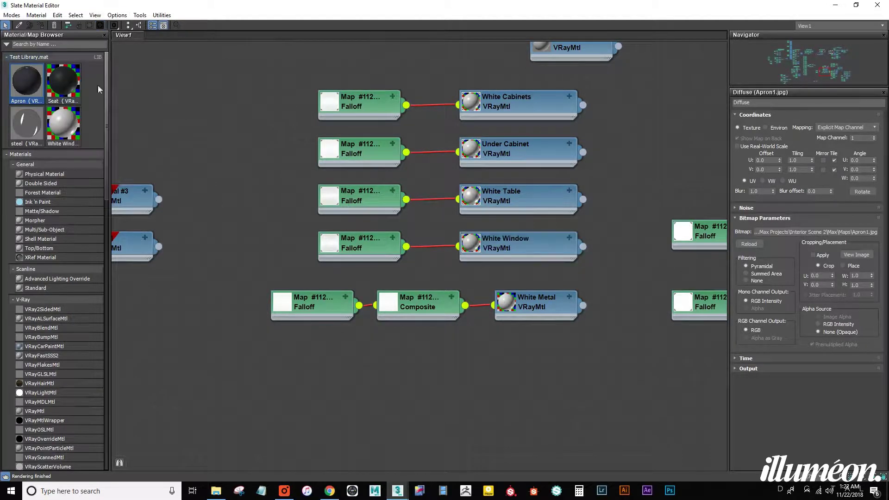
pyautogui.rightClick(85, 58)
pyautogui.moveTo(139, 73)
pyautogui.click(224, 85)
pyautogui.moveTo(398, 492)
pyautogui.click(438, 457)
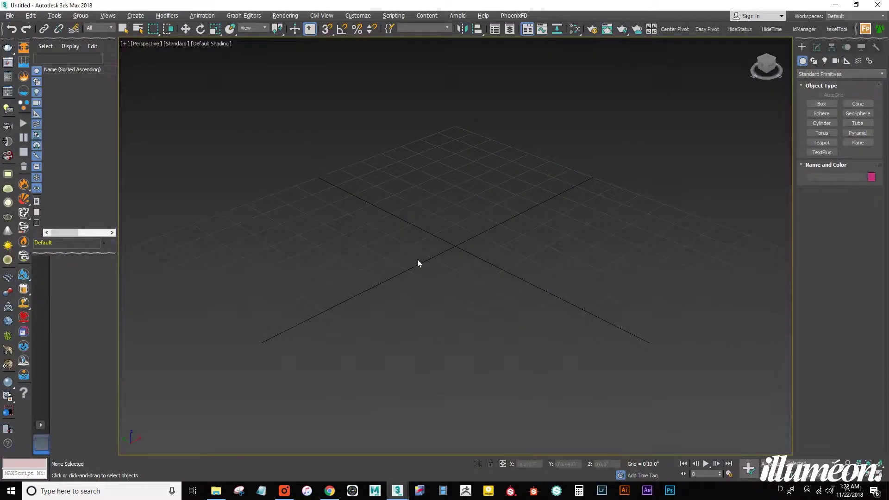
# Set the renderer to V-Ray Adv 3.60.03, then open the Slate Material Editor maximized
pyautogui.click(594, 30)
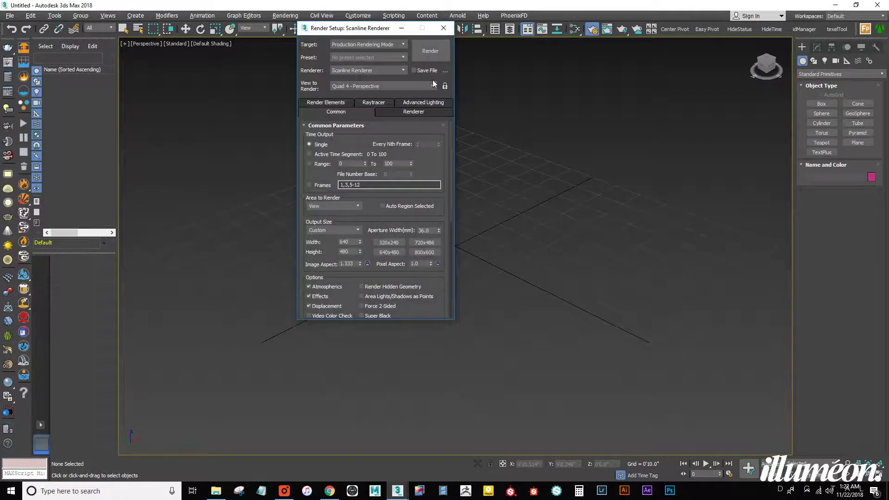
pyautogui.click(383, 70)
pyautogui.click(359, 113)
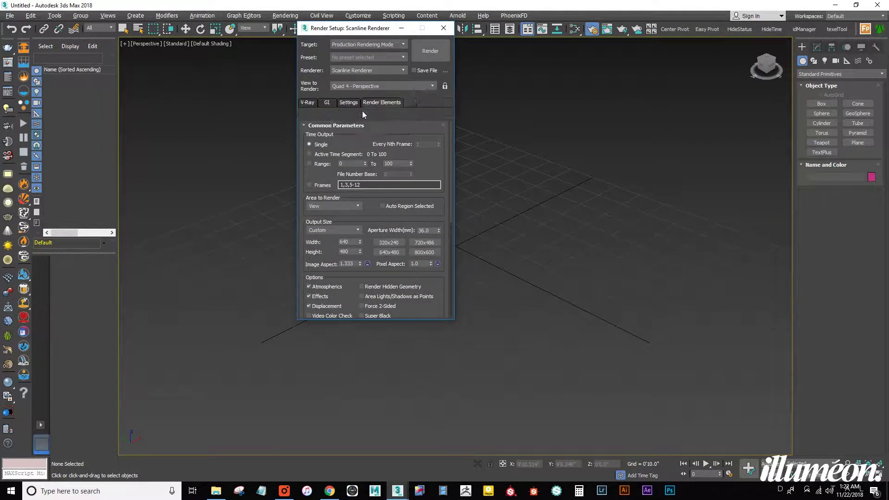
pyautogui.click(443, 28)
pyautogui.click(575, 29)
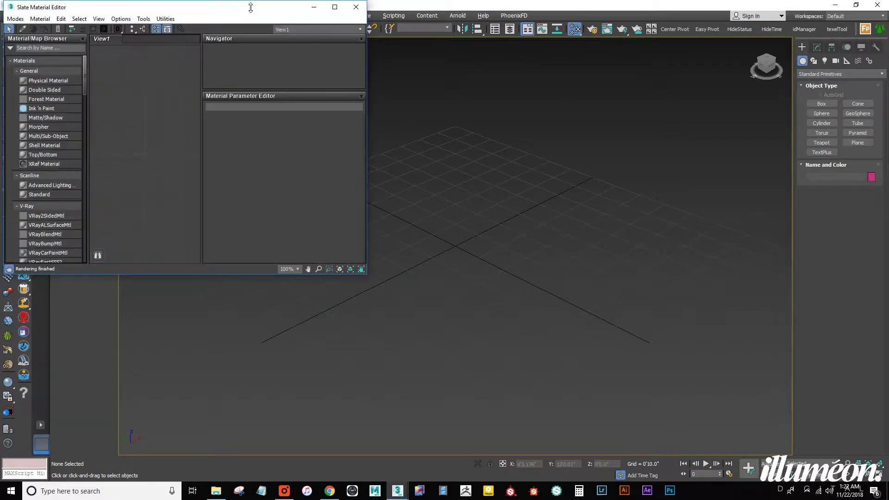
pyautogui.doubleClick(249, 8)
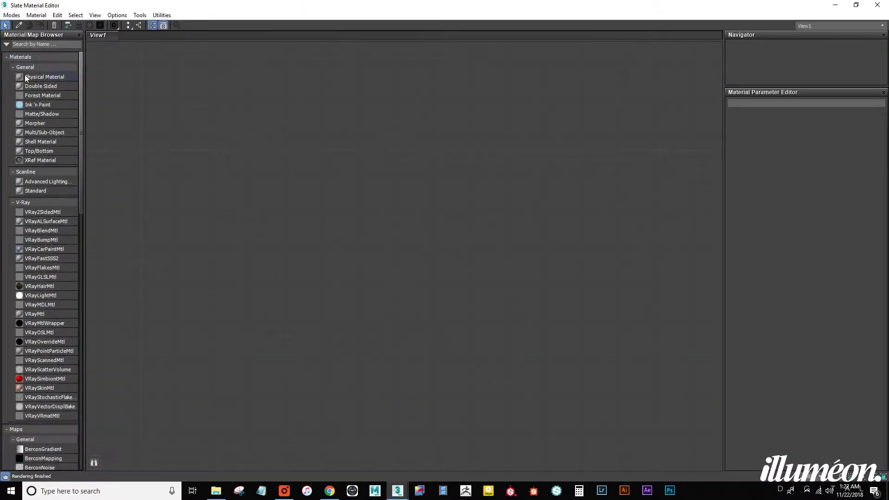
# Open Test Library.mat from the Interior Scene 2 Material Libraries folder on D:
pyautogui.click(7, 44)
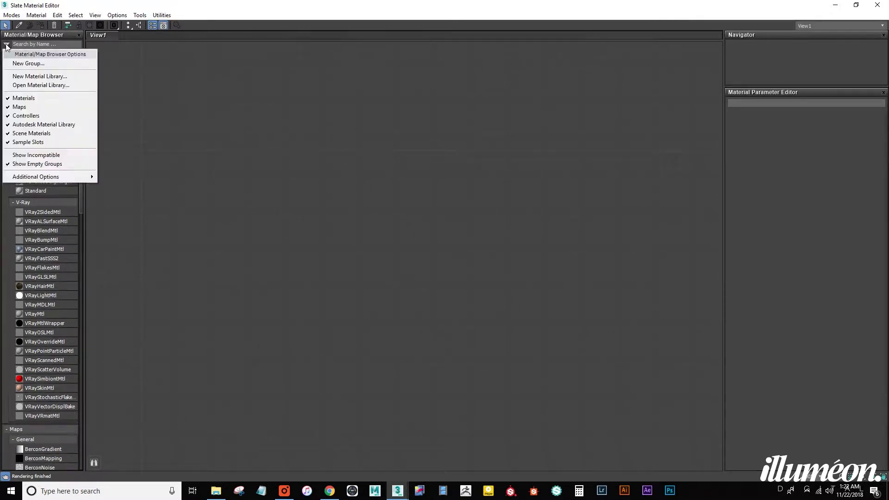
pyautogui.click(22, 86)
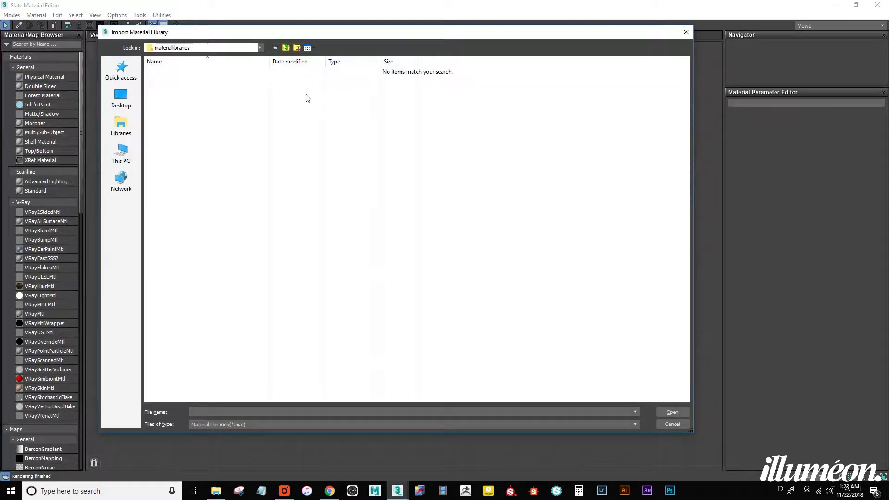
pyautogui.click(121, 152)
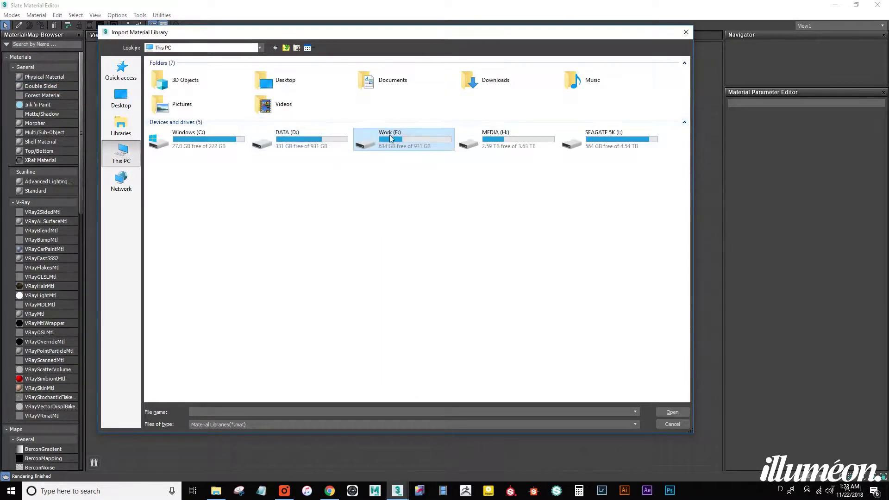
pyautogui.doubleClick(296, 138)
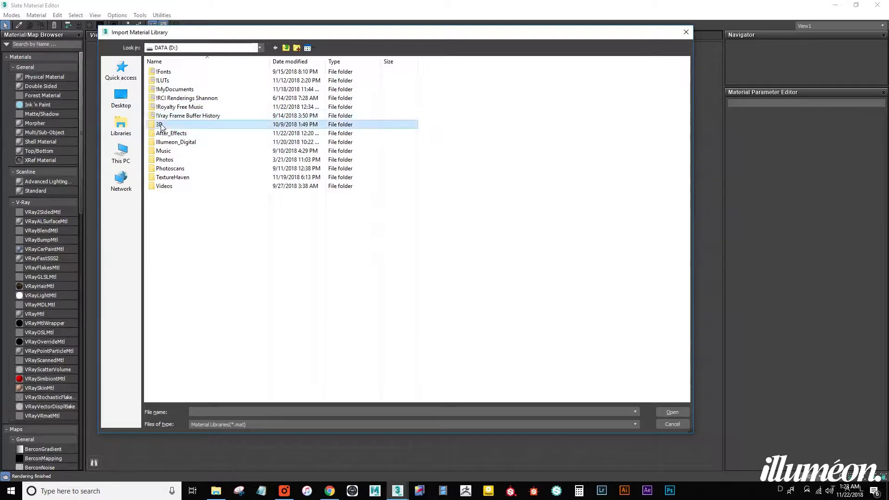
pyautogui.doubleClick(185, 124)
pyautogui.doubleClick(195, 71)
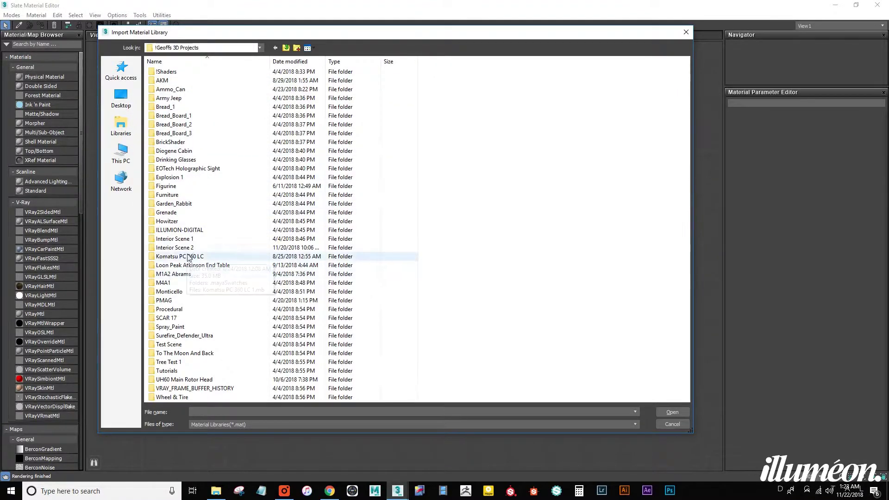
pyautogui.click(189, 251)
pyautogui.doubleClick(189, 250)
pyautogui.doubleClick(183, 73)
pyautogui.click(181, 72)
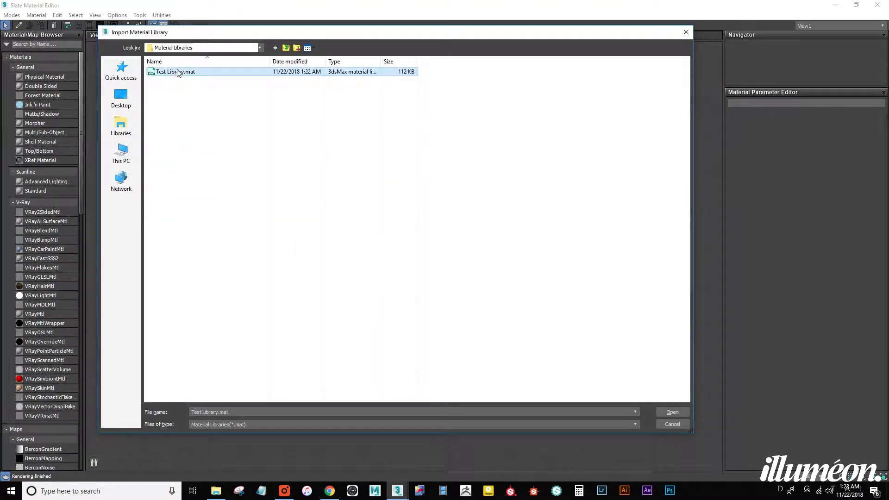
pyautogui.click(672, 412)
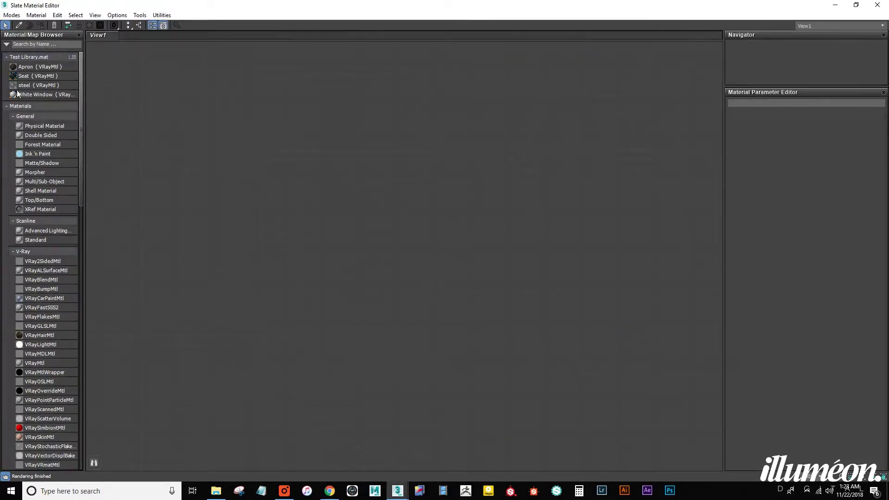
# Display Test Library.mat as Large Icons and widen the material browser
pyautogui.rightClick(33, 57)
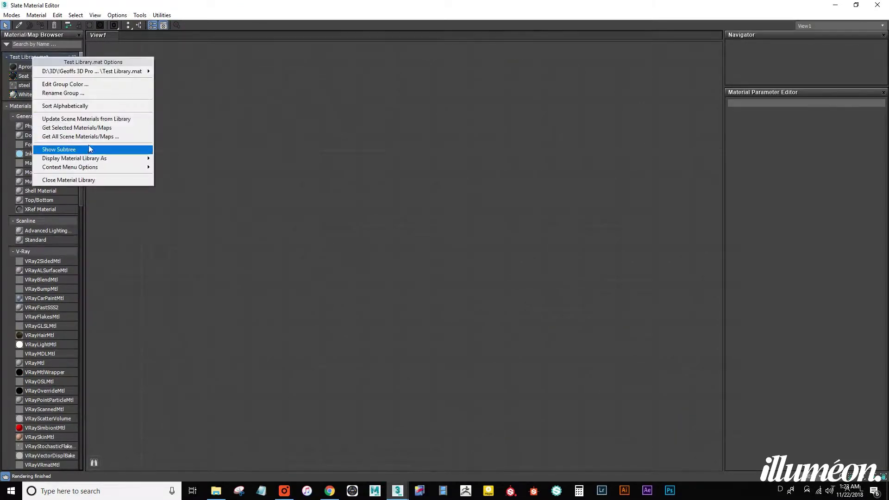
pyautogui.moveTo(84, 158)
pyautogui.click(185, 170)
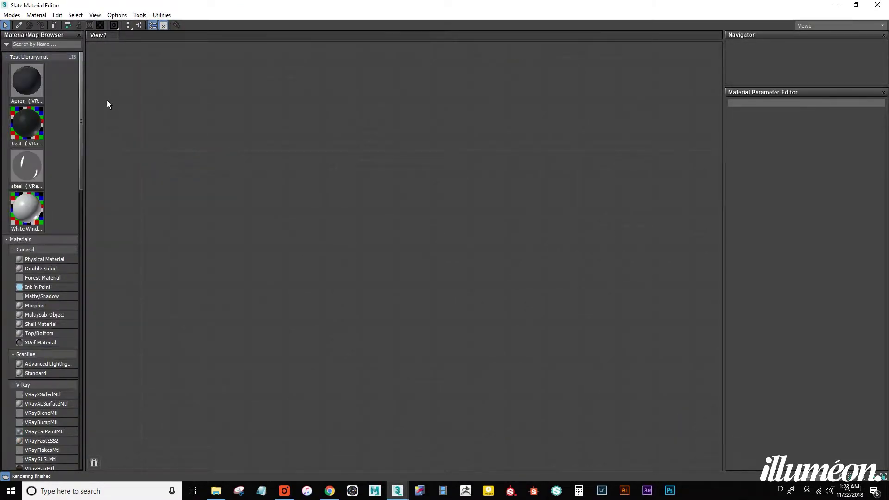
pyautogui.moveTo(86, 89); pyautogui.dragTo(117, 90)
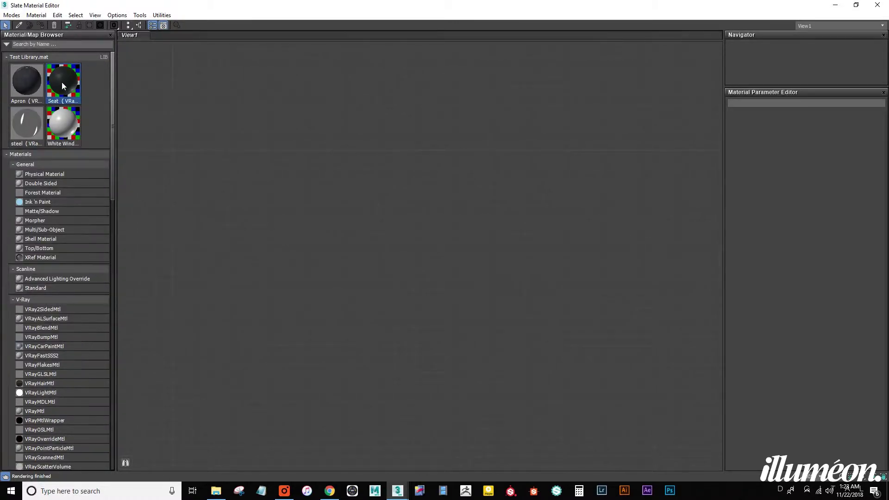
# Drag the Seat and White Window materials into View1, then switch to the interior scene window
pyautogui.moveTo(62, 82); pyautogui.dragTo(452, 148)
pyautogui.moveTo(453, 149); pyautogui.dragTo(526, 218, button='middle')
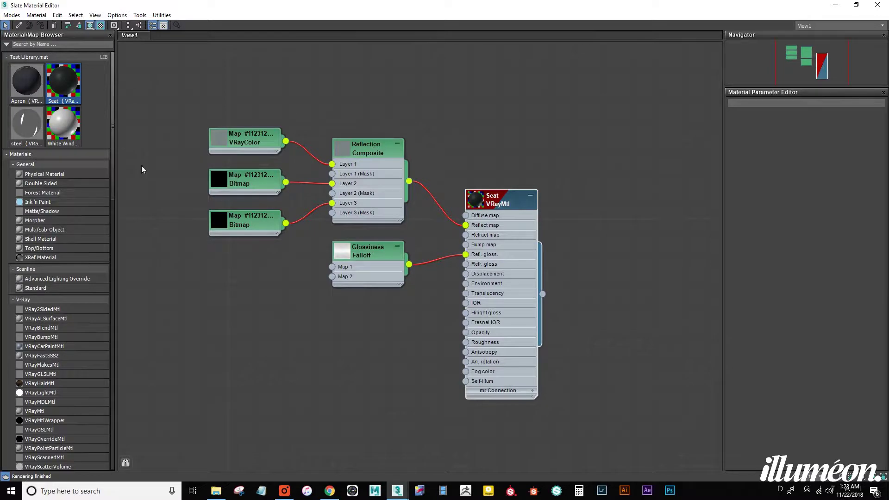
pyautogui.moveTo(141, 170); pyautogui.dragTo(293, 47, button='middle')
pyautogui.moveTo(160, 160); pyautogui.dragTo(199, 186)
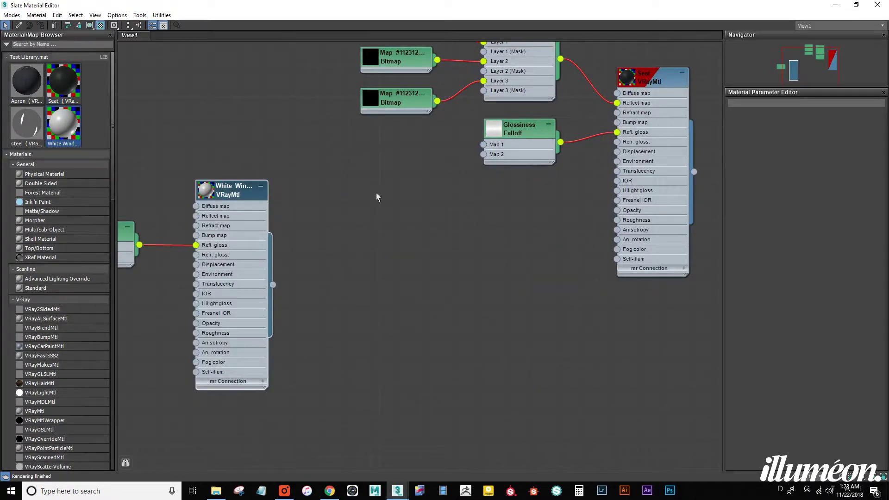
pyautogui.moveTo(478, 113); pyautogui.dragTo(470, 177, button='middle')
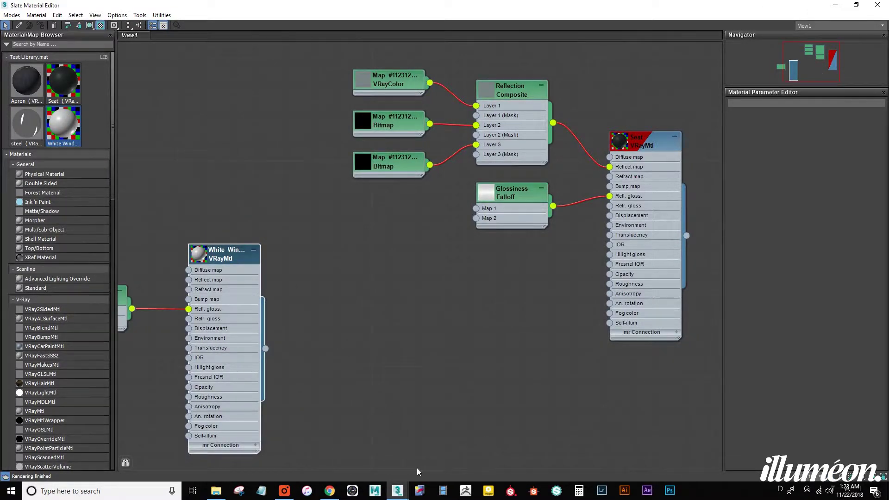
pyautogui.moveTo(398, 490)
pyautogui.click(355, 461)
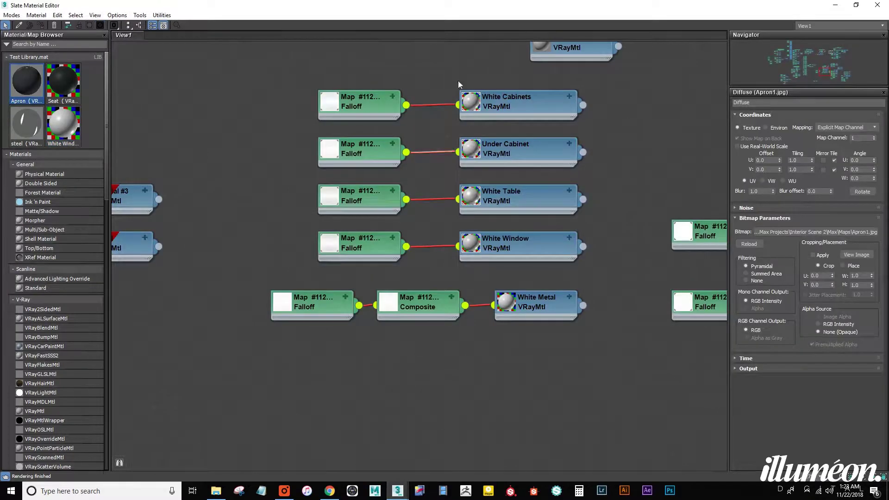
# Remove White Window from Test Library.mat
pyautogui.moveTo(459, 5); pyautogui.dragTo(568, 152)
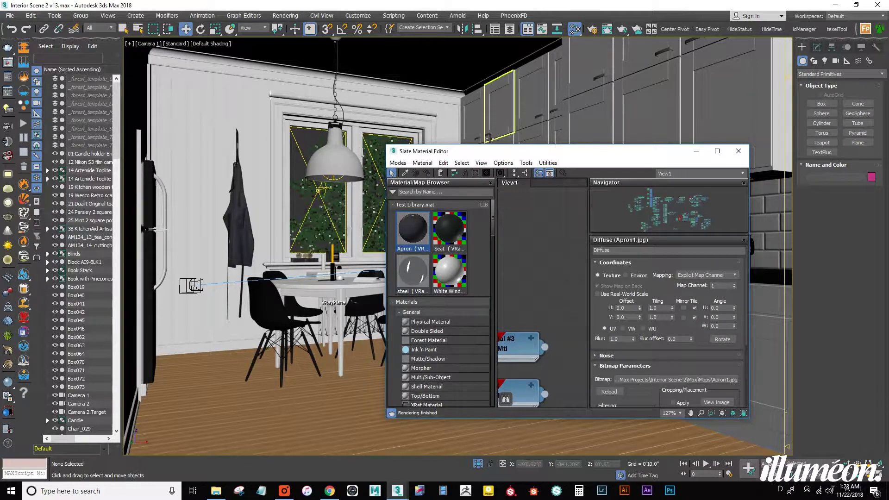
pyautogui.click(444, 284)
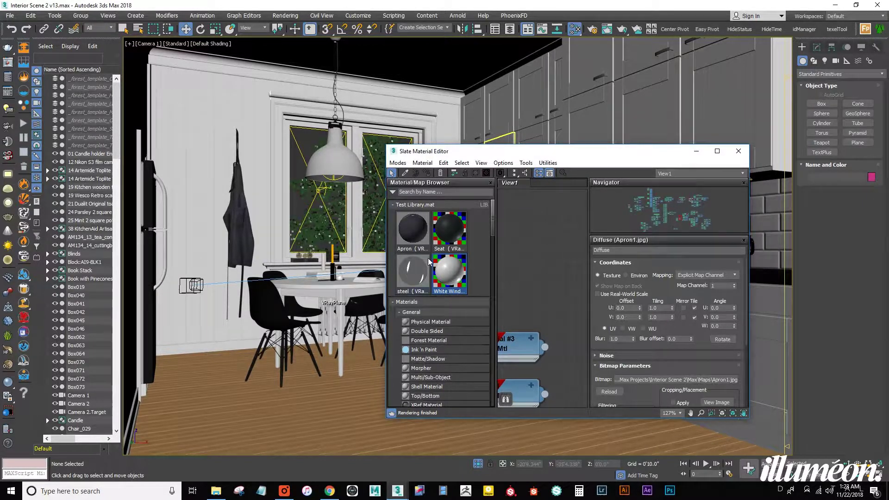
pyautogui.rightClick(447, 267)
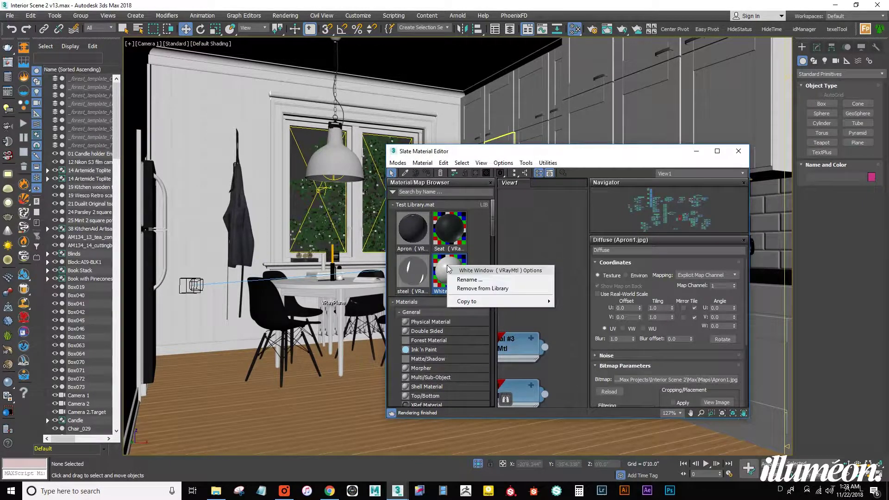
pyautogui.click(481, 289)
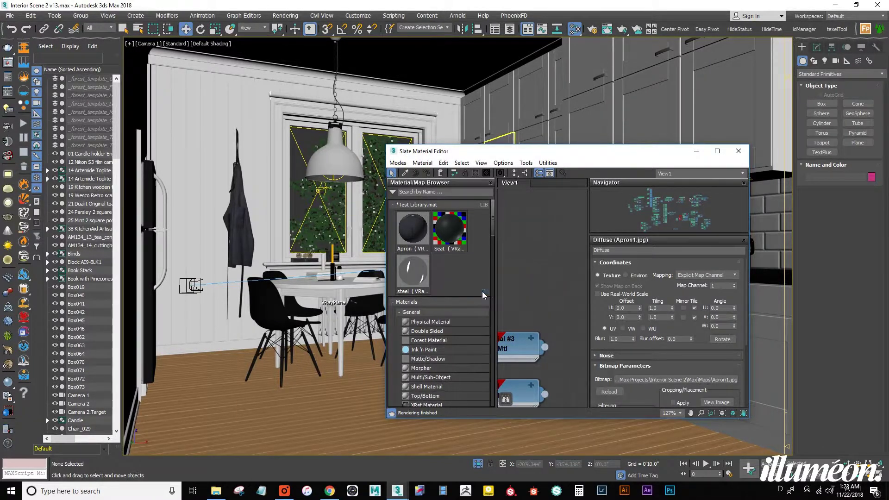
# Eyedrop the oven's materials and drag the Oven Door VRayBlendMtl into Test Library.mat
pyautogui.click(405, 173)
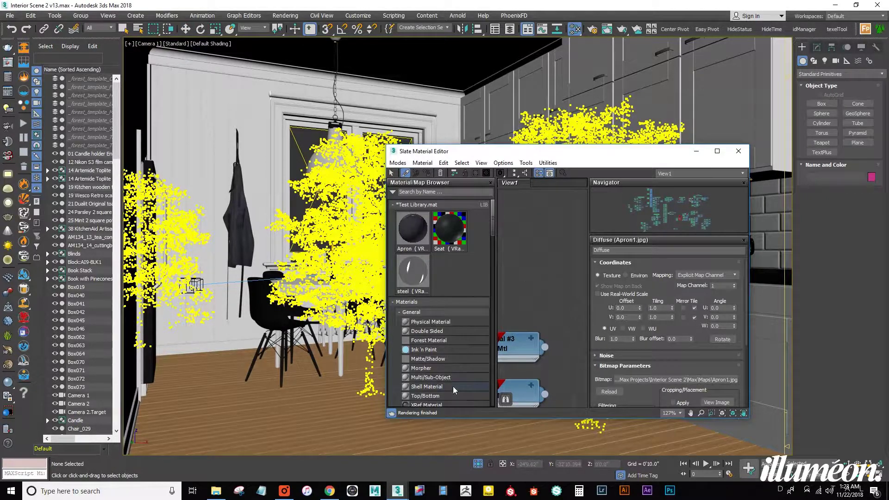
pyautogui.moveTo(572, 155); pyautogui.dragTo(381, 178)
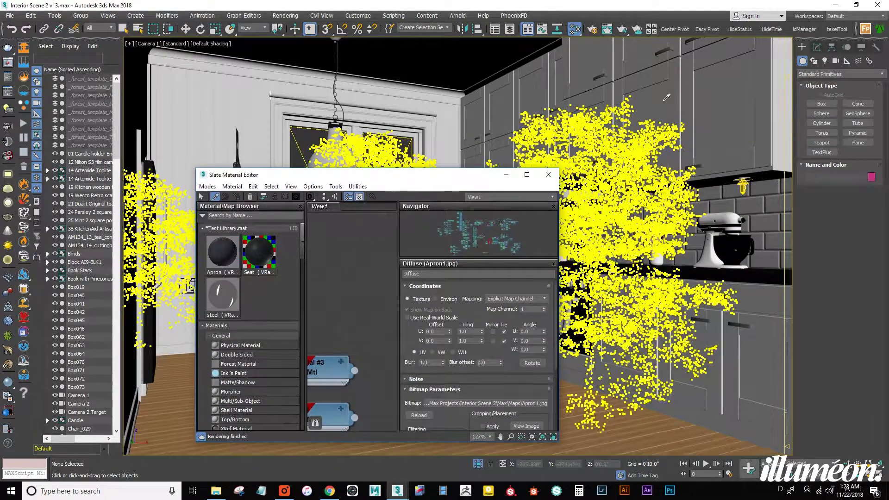
pyautogui.click(527, 175)
pyautogui.click(856, 5)
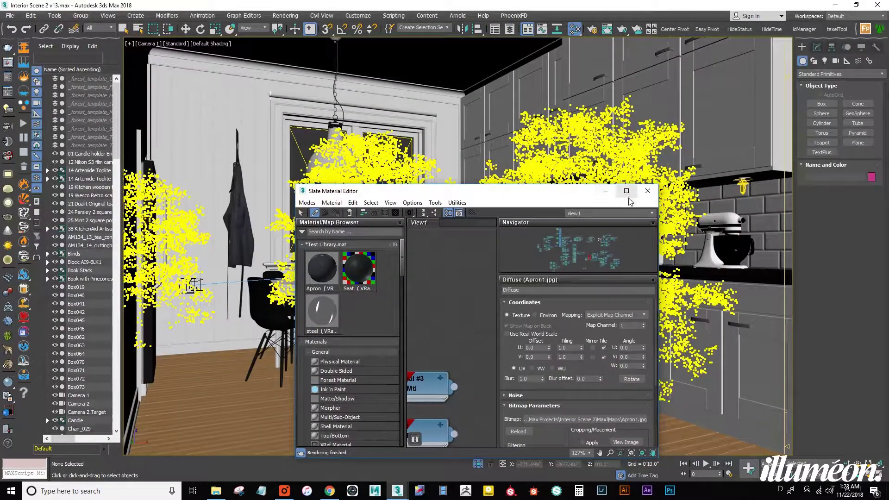
pyautogui.press('w')
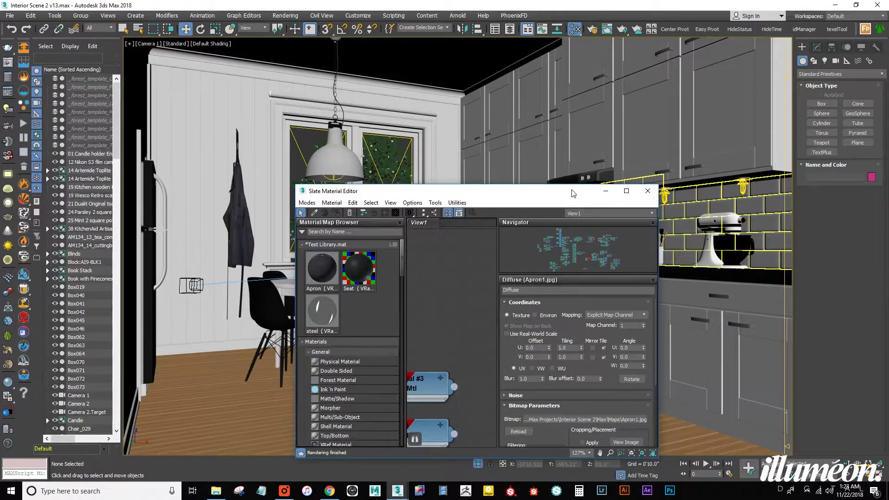
pyautogui.moveTo(573, 196); pyautogui.dragTo(434, 109)
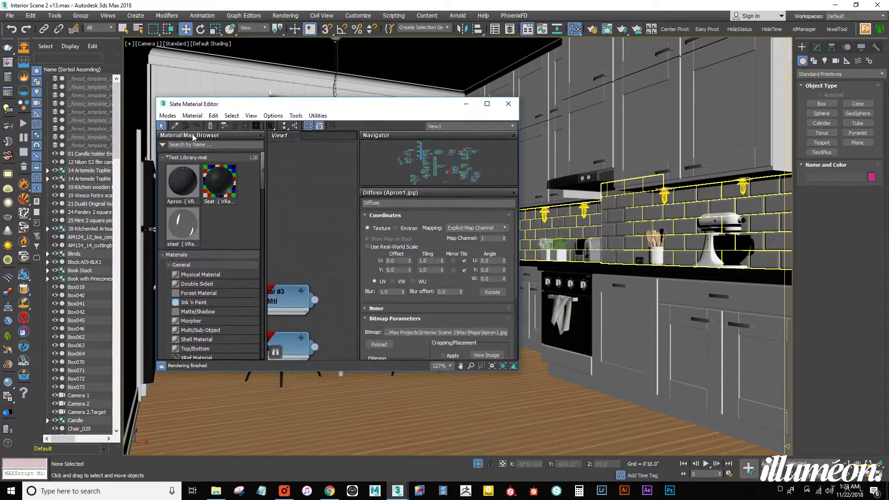
pyautogui.click(174, 126)
pyautogui.click(593, 311)
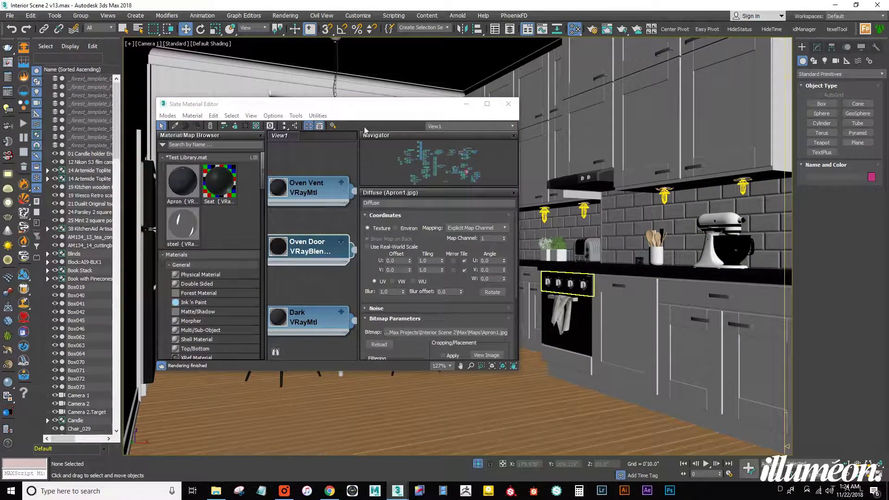
pyautogui.moveTo(364, 108); pyautogui.dragTo(363, 3)
pyautogui.moveTo(221, 141); pyautogui.dragTo(364, 195, button='middle')
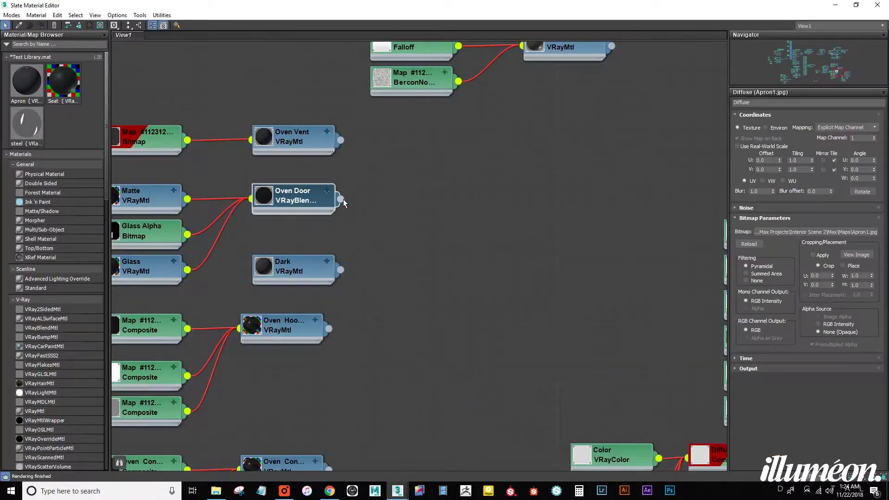
pyautogui.moveTo(344, 200); pyautogui.dragTo(58, 137)
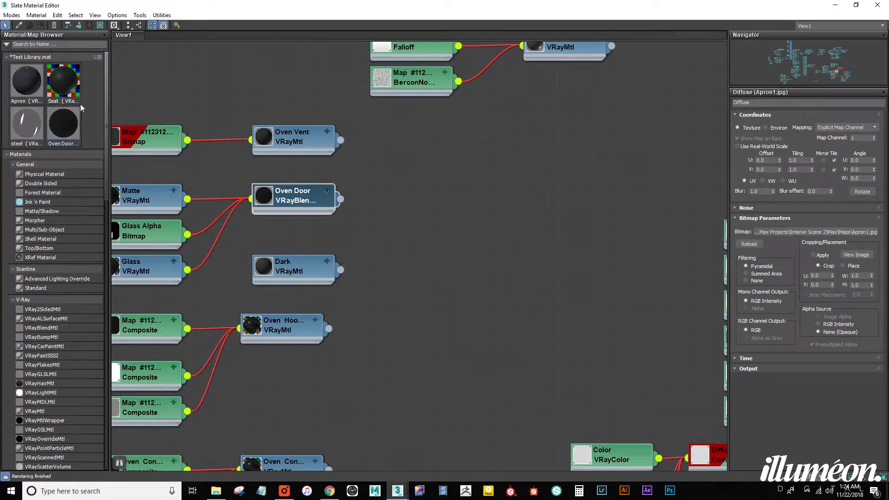
# Save the updated Test Library.mat and switch to the Untitled 3ds Max window
pyautogui.click(78, 57)
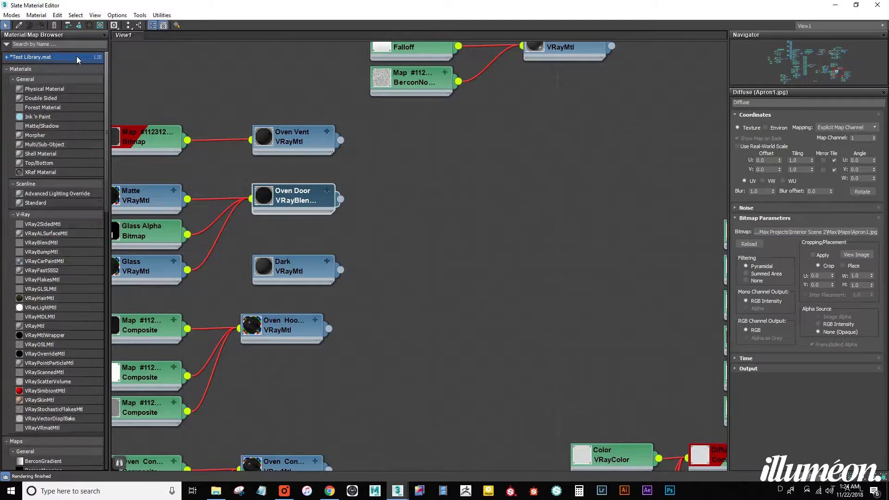
pyautogui.click(77, 57)
pyautogui.rightClick(46, 58)
pyautogui.moveTo(156, 69)
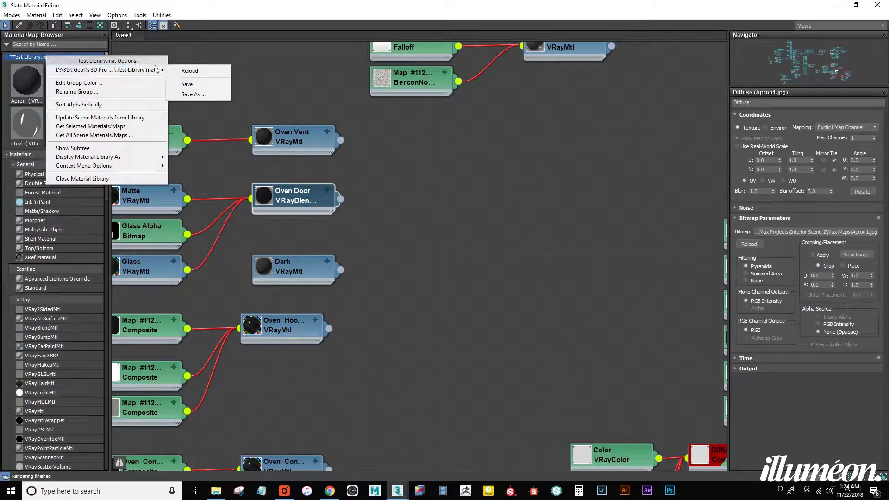
pyautogui.click(187, 83)
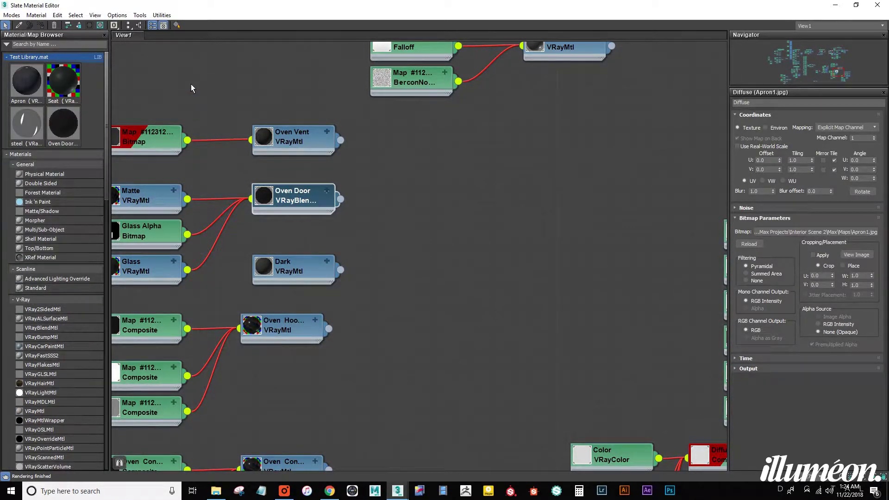
pyautogui.click(401, 495)
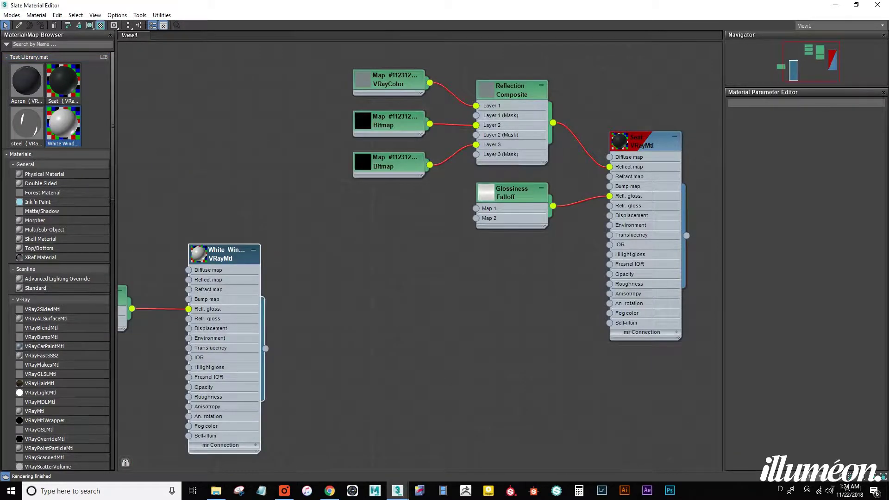
# Maximize the Untitled scene's material editor and Reload Test Library.mat from its path submenu
pyautogui.click(440, 445)
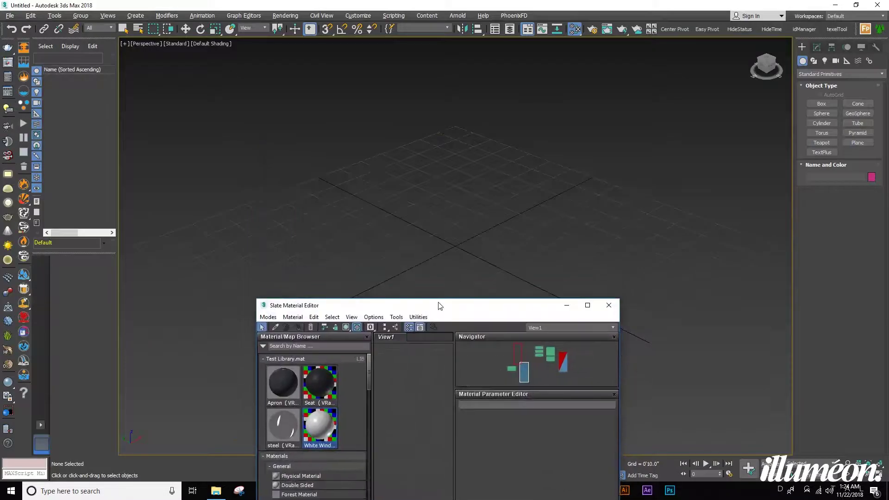
pyautogui.moveTo(440, 306); pyautogui.dragTo(392, 1)
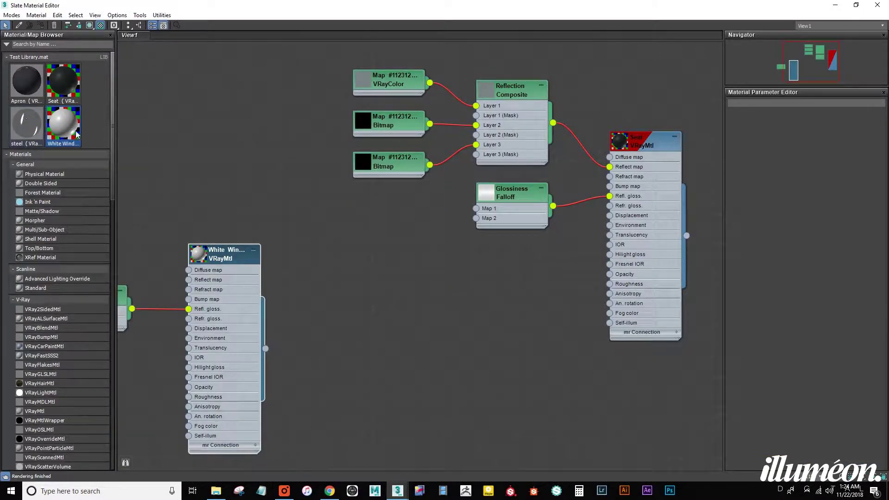
pyautogui.rightClick(69, 56)
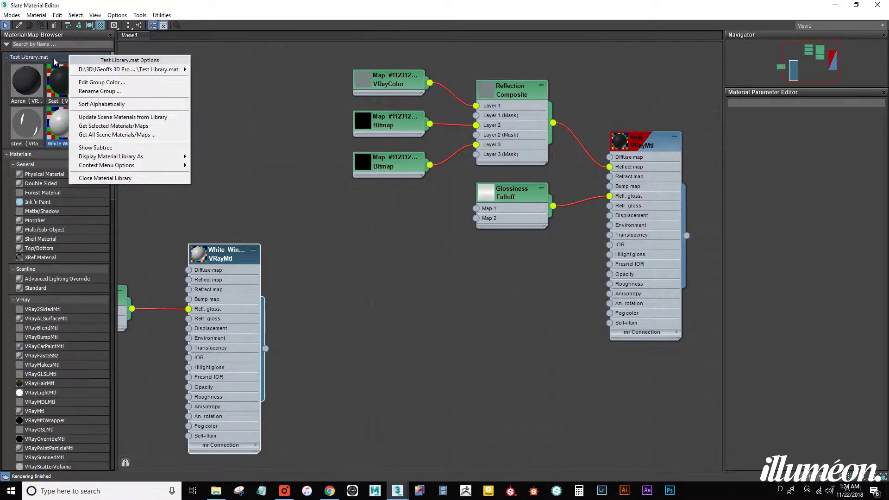
pyautogui.moveTo(98, 70)
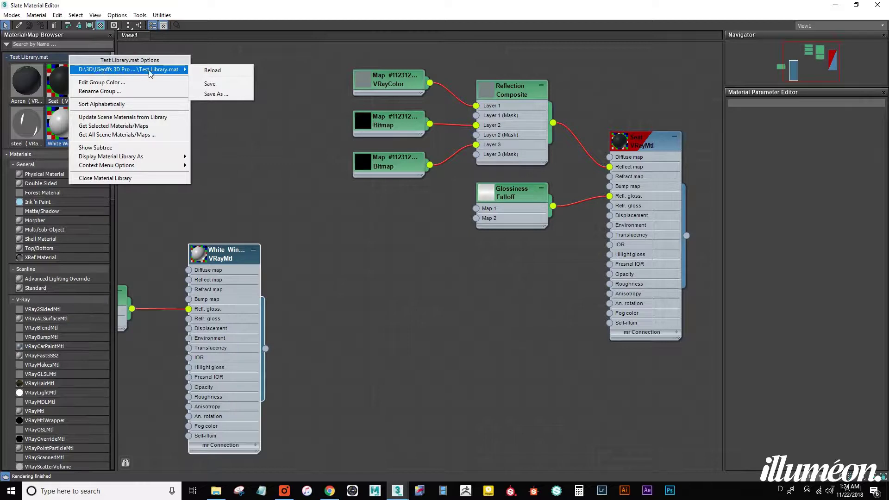
pyautogui.click(213, 72)
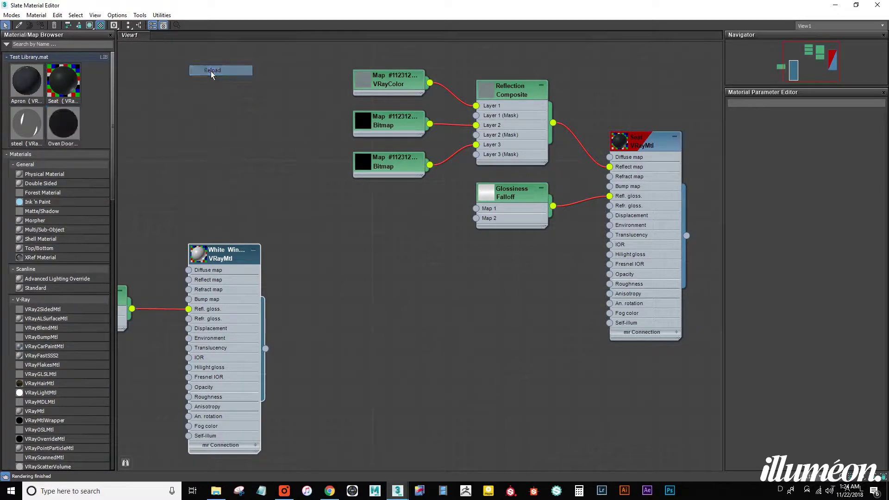